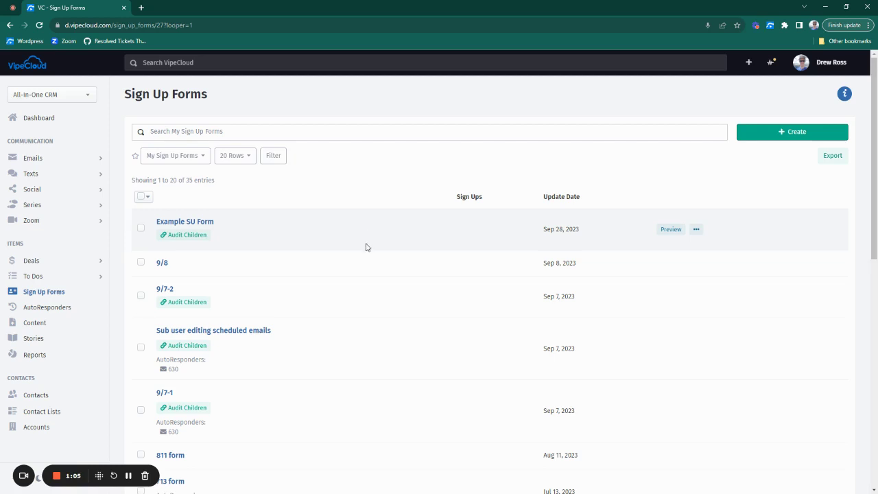
Audit which sub-users hold a copy of the Example SU Form sign up form, then close the list of copied items.
left_click(194, 238)
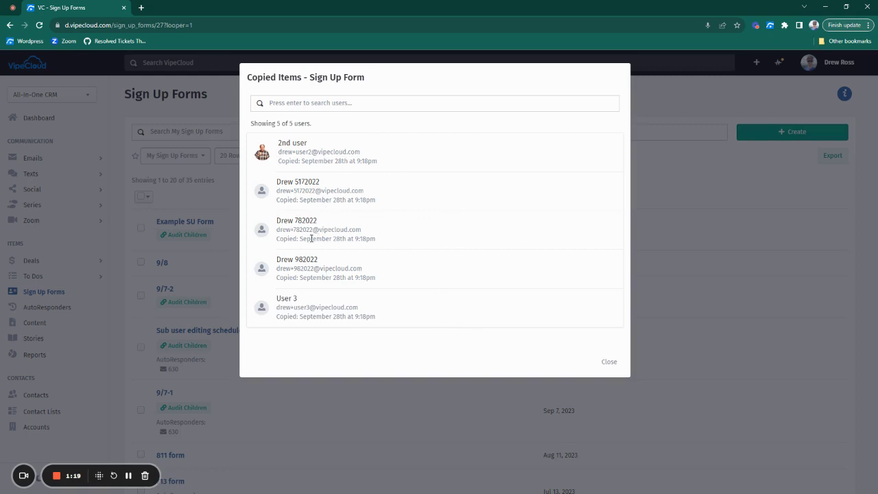
left_click_drag(303, 239, 343, 239)
left_click(374, 247)
left_click(609, 362)
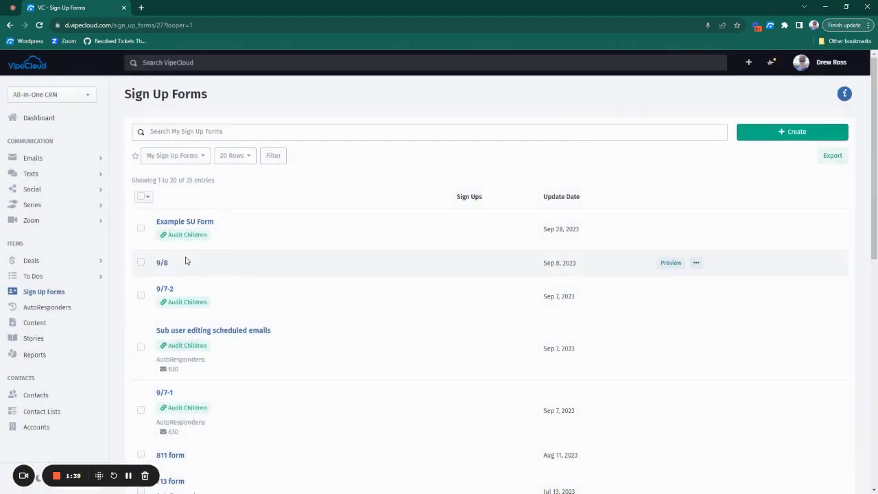
Audit the sub-user copies of the scheduled email with subject 123 in Example SU Form's automations, filtering to unlinked copies only.
left_click(164, 223)
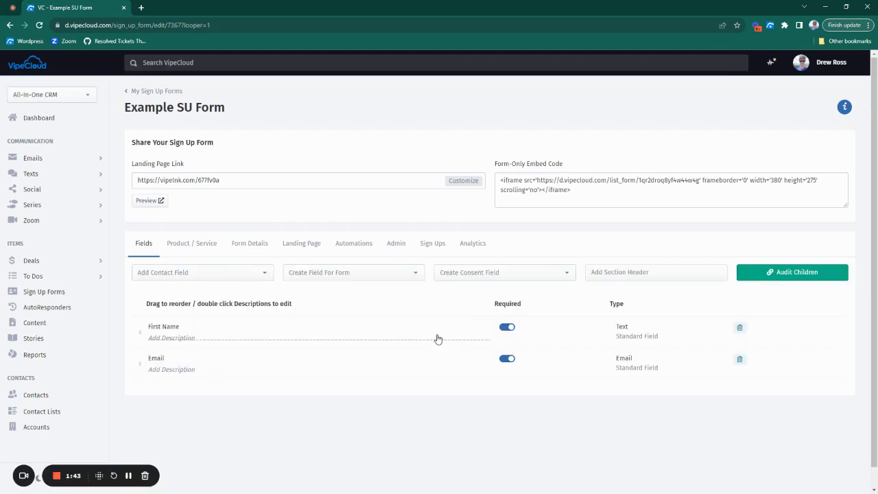
left_click(351, 250)
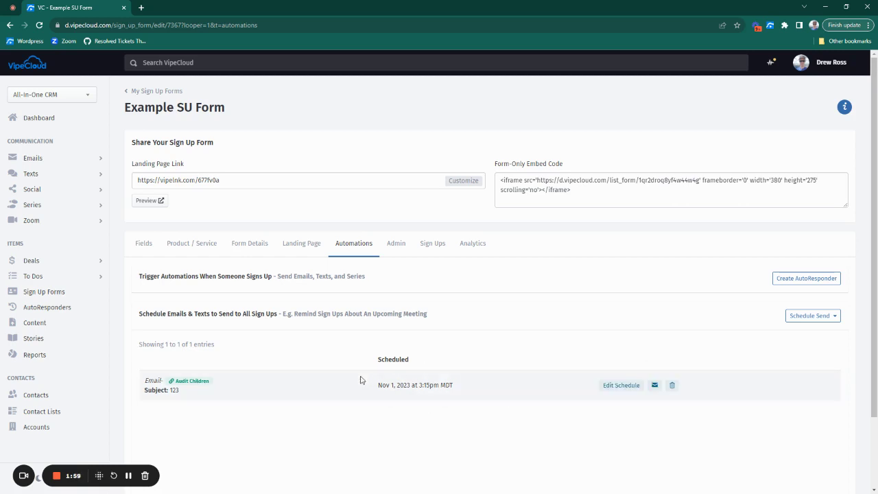
left_click(203, 386)
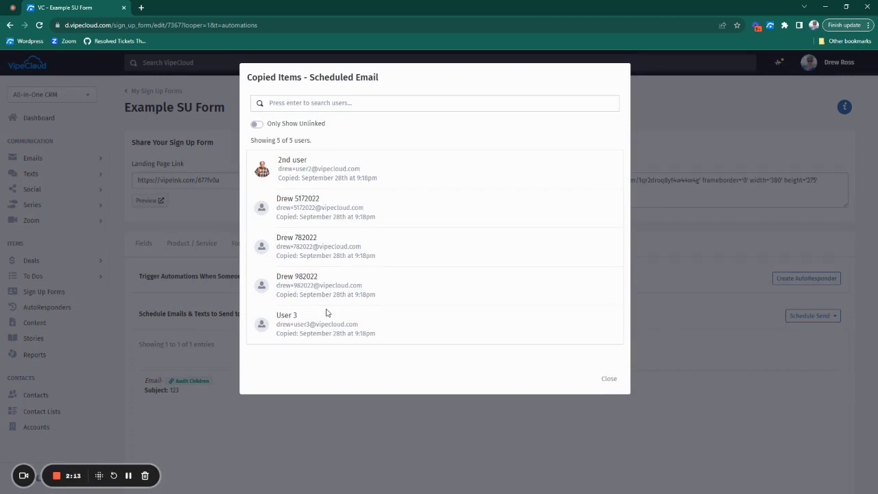
left_click(257, 124)
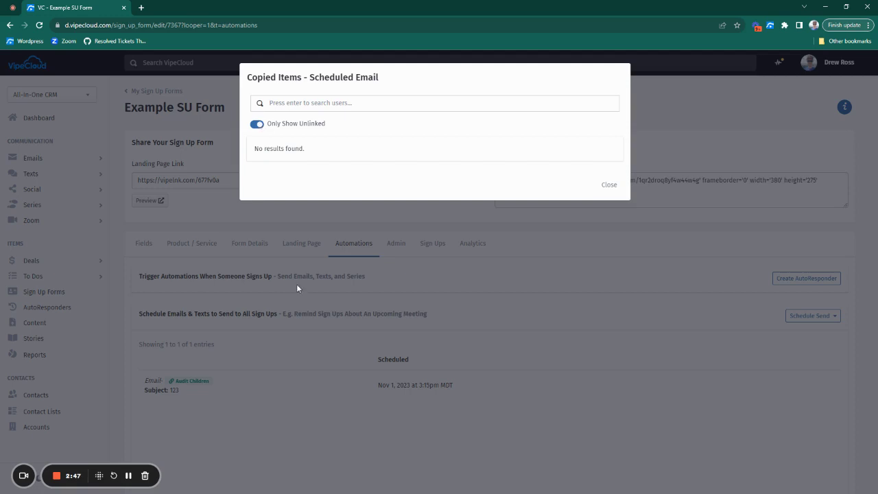
left_click(606, 186)
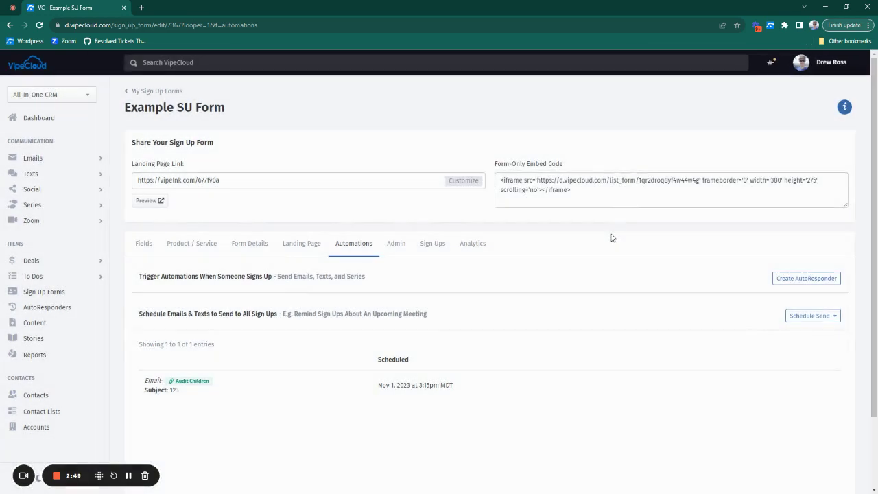
Create an autoresponder for the form using the 630 email template, copied into sub-user sign up form copies without delay.
left_click(807, 278)
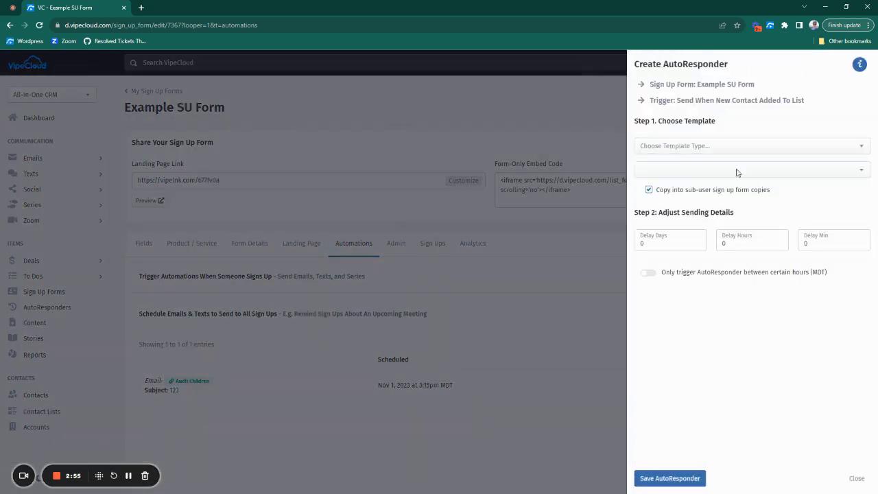
left_click(712, 153)
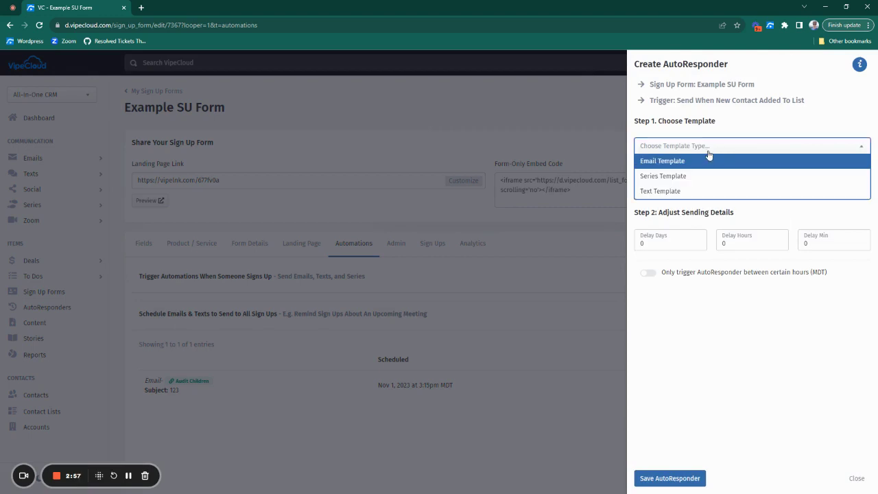
left_click(698, 163)
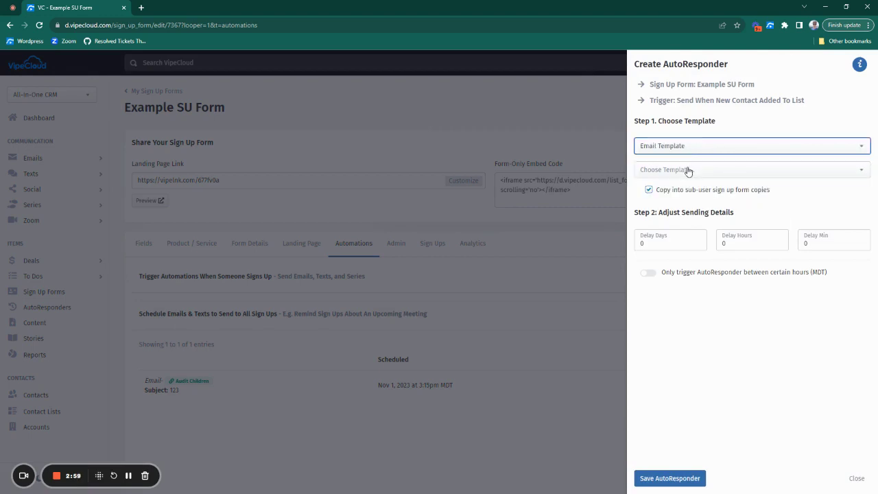
left_click(688, 171)
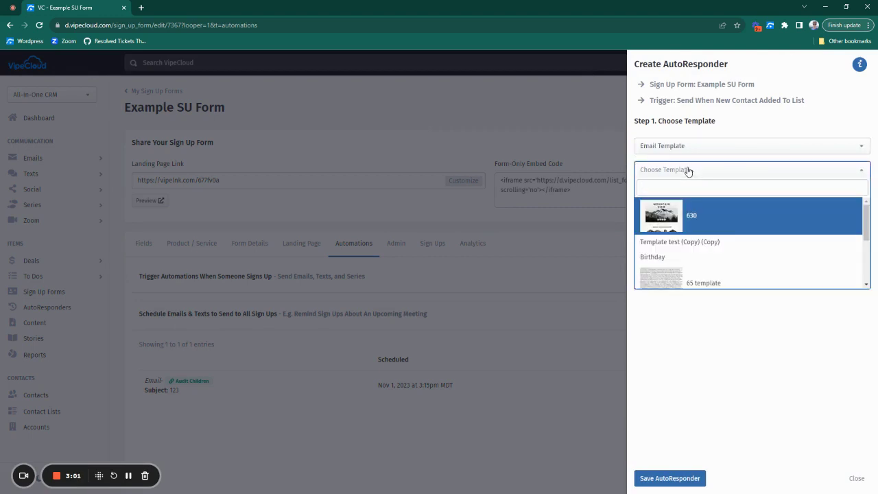
left_click(675, 216)
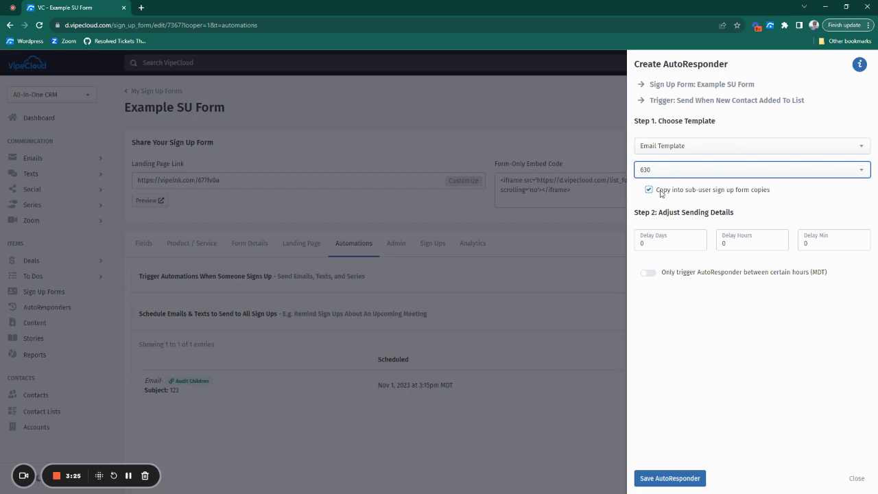
left_click(657, 482)
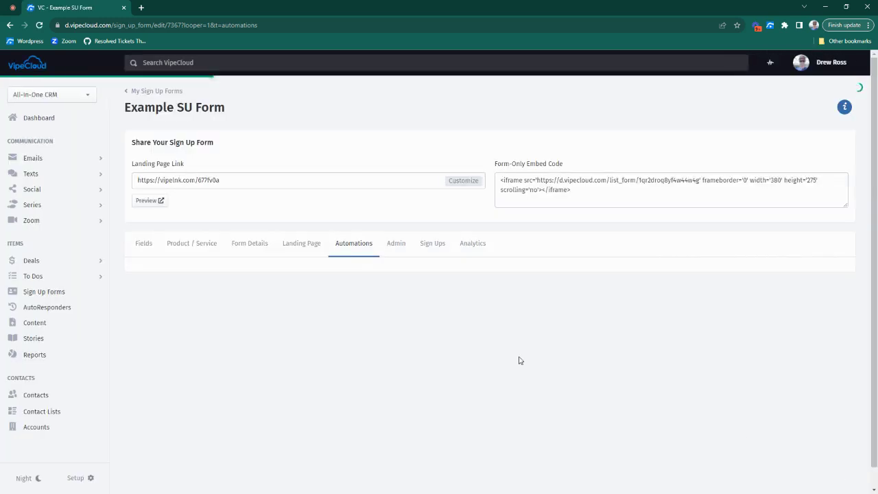
Prepare a scheduled email to all of the form's sign-ups using the 630 email template, with copying into sub-user forms enabled.
scroll(206, 259, "down", 3)
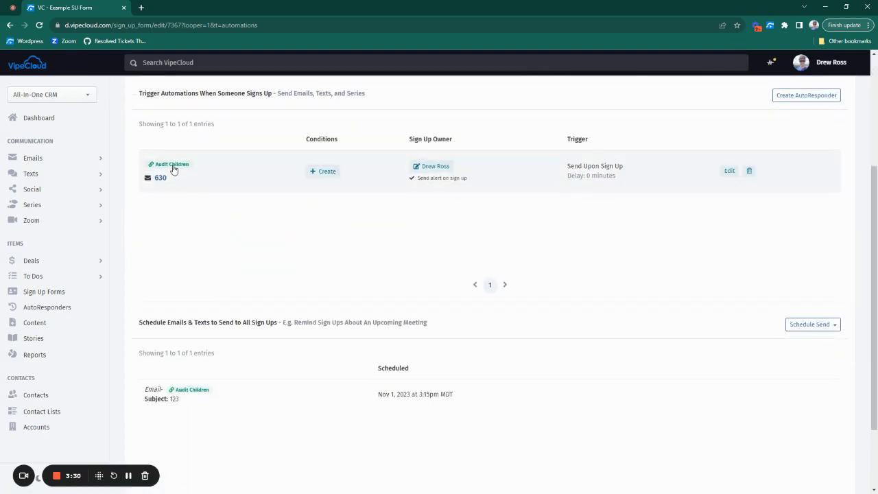
left_click(813, 323)
left_click(690, 264)
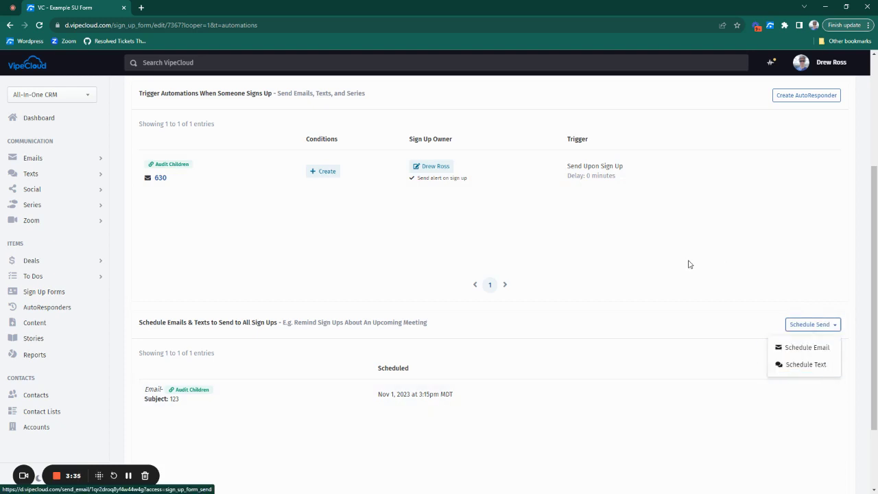
left_click(812, 324)
left_click(753, 348)
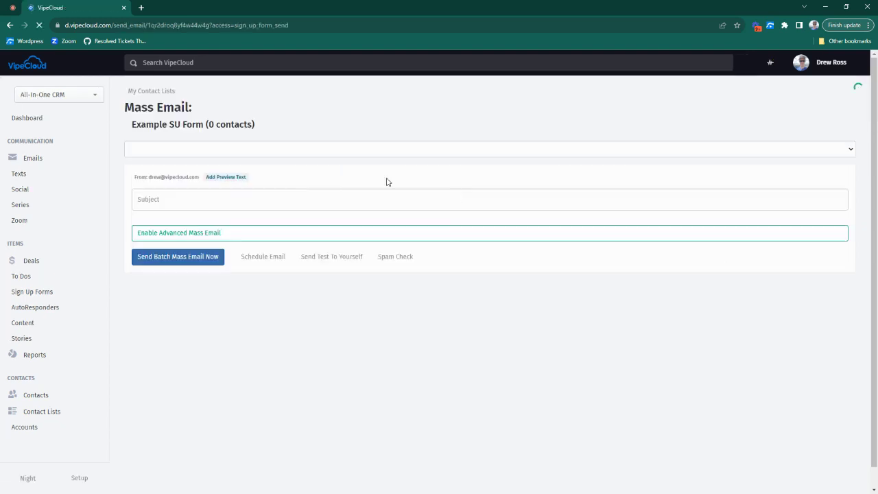
left_click(165, 152)
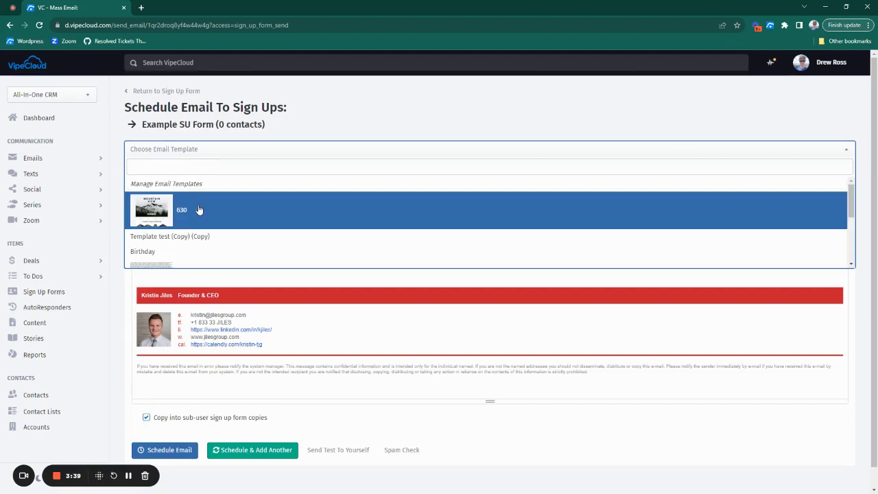
left_click(198, 205)
left_click(116, 204)
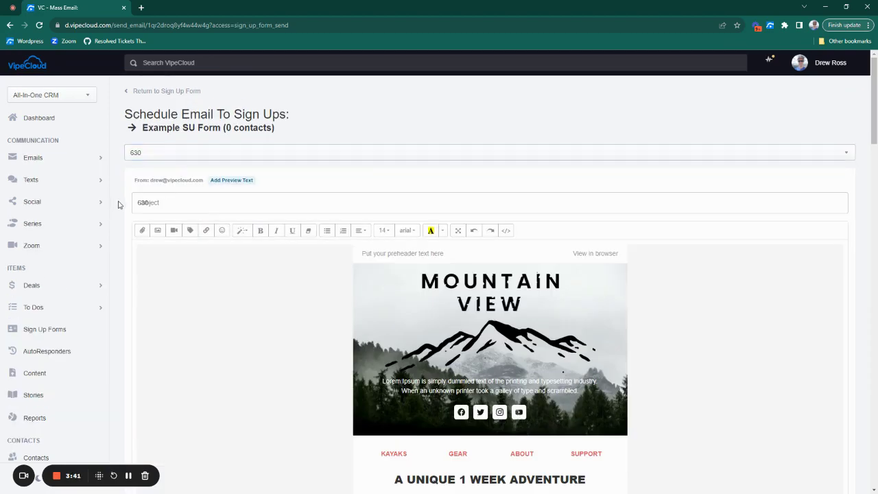
scroll(127, 199, "down", 7)
scroll(152, 209, "down", 10)
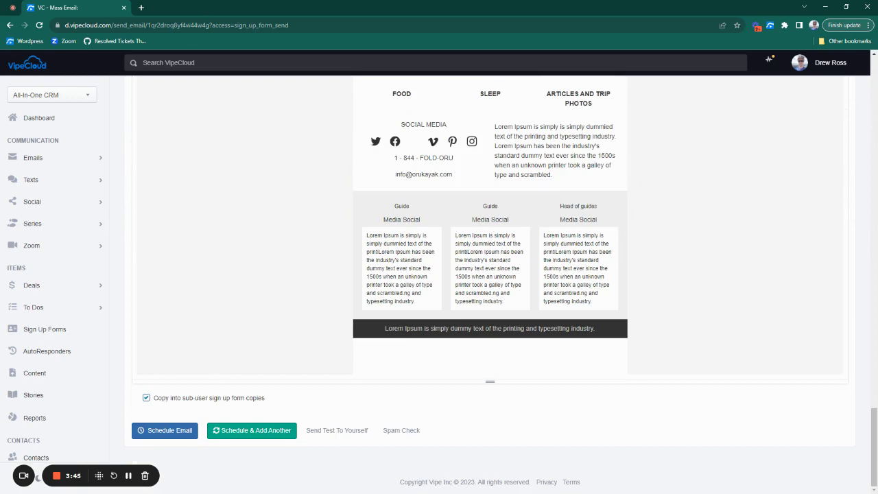
Switch to the sub-user's incognito window and review the automations of their linked Example SU Form copy.
left_click_drag(201, 7, 218, 10)
left_click(864, 186)
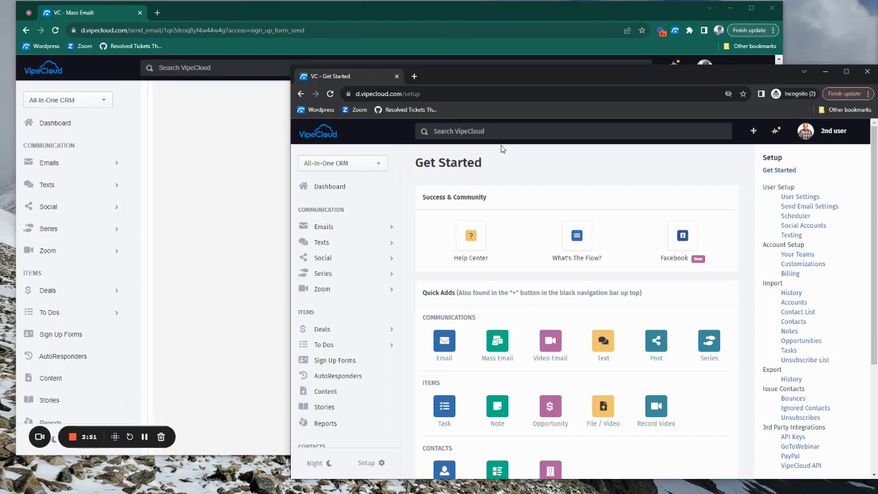
left_click(328, 361)
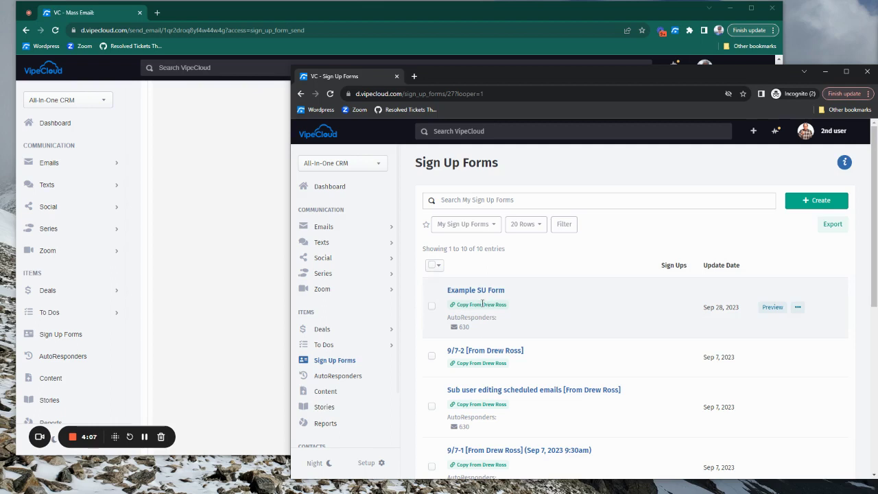
mouse_move(482, 304)
left_mouse_down()
mouse_move(512, 306)
mouse_move(504, 309)
left_mouse_up()
left_click(431, 307)
left_click(473, 291)
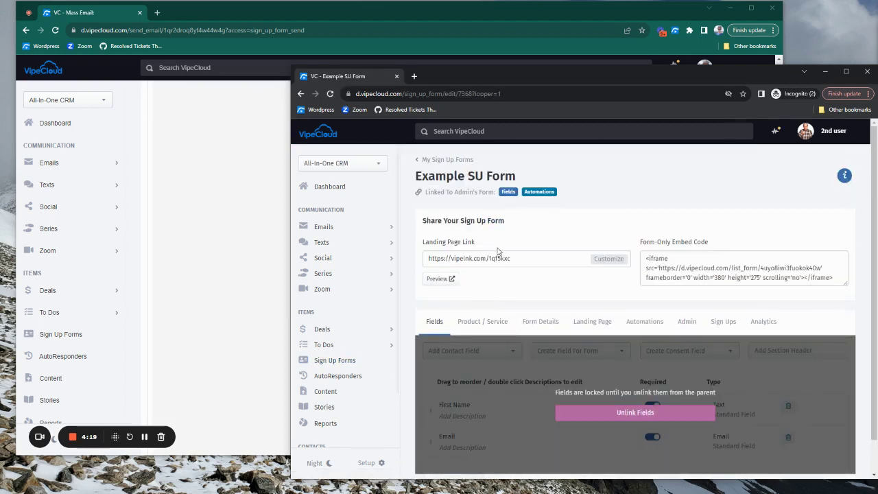
scroll(582, 334, "down", 1)
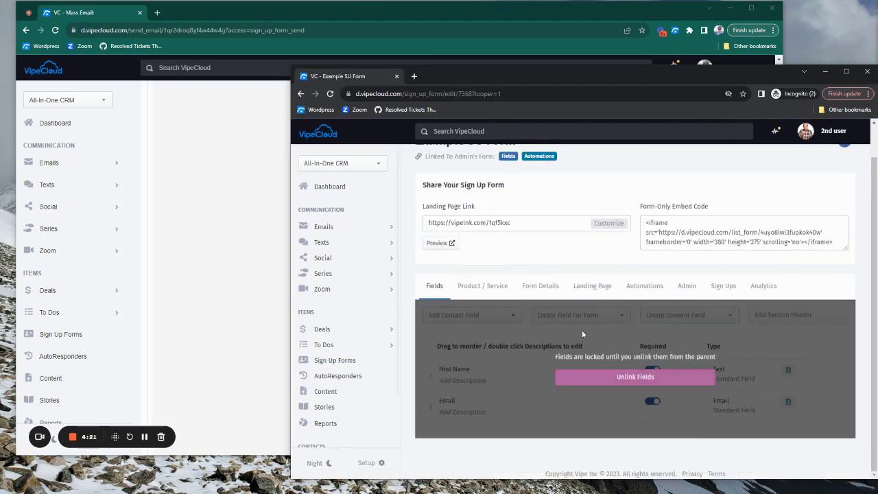
left_click(652, 286)
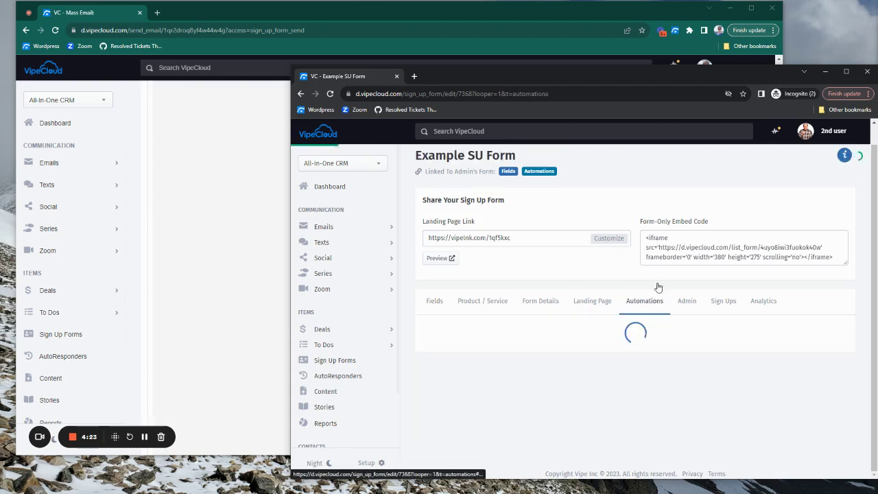
scroll(618, 295, "down", 5)
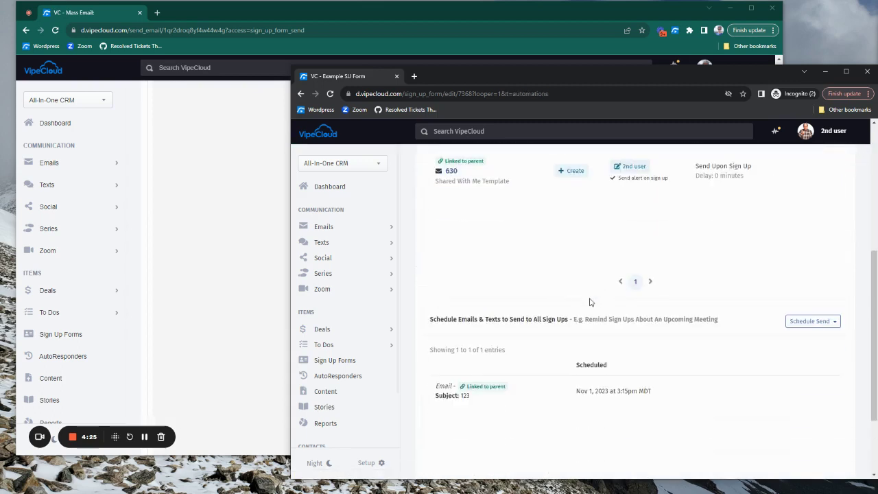
Return to the admin's browser window and schedule the 630 email for 12/01/2023.
left_click(234, 20)
scroll(205, 388, "down", 3)
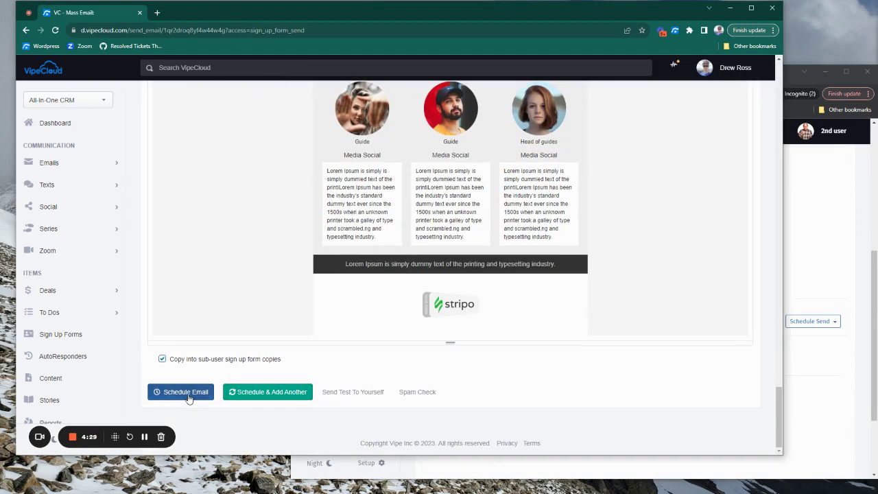
left_click(195, 395)
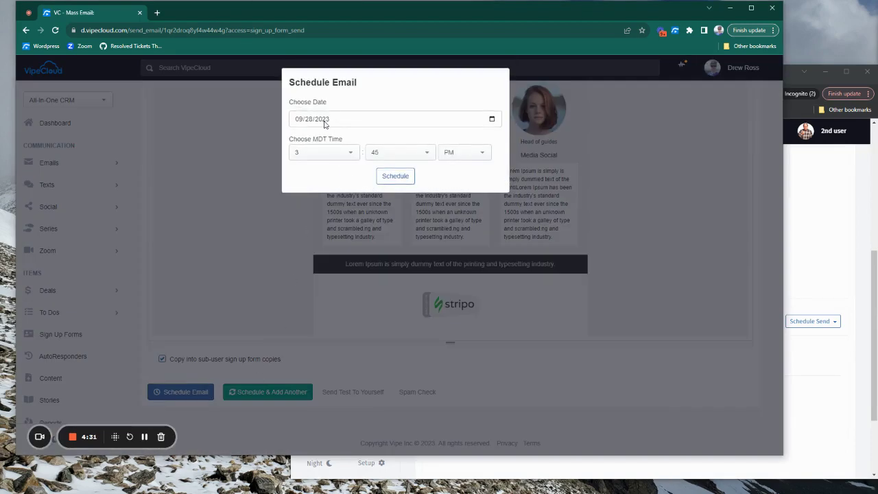
left_click(299, 120)
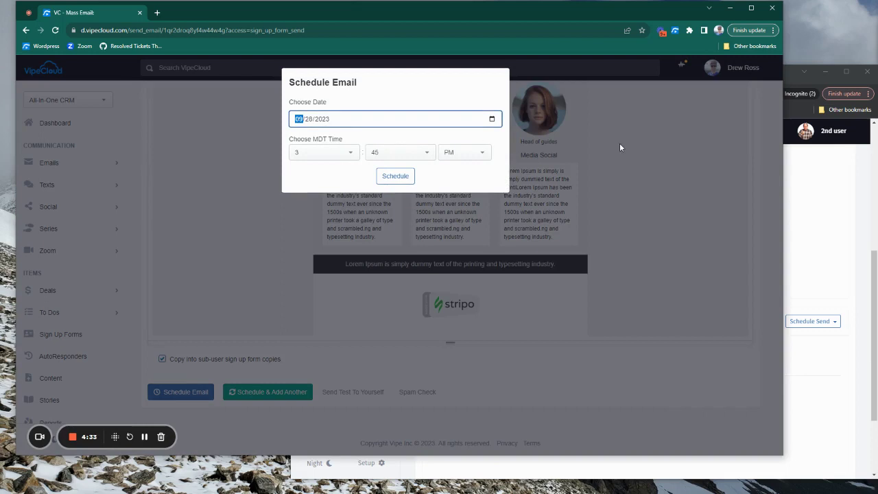
type("12/01")
left_click(403, 176)
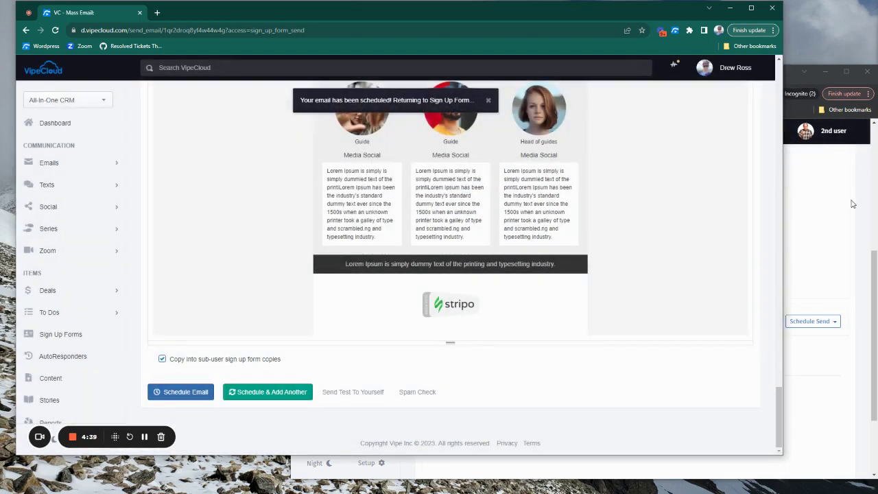
Reload the form copy in the sub-user's incognito window and check its list of scheduled emails.
left_click(857, 203)
key("F5")
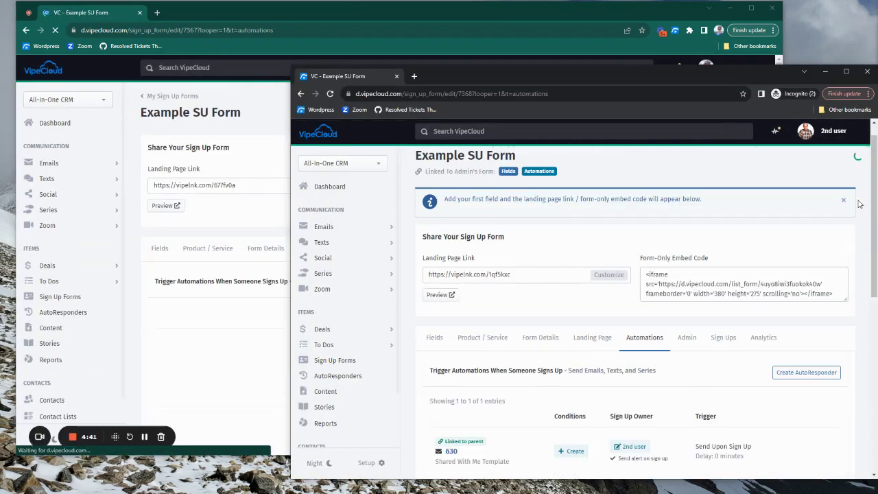
scroll(578, 299, "down", 5)
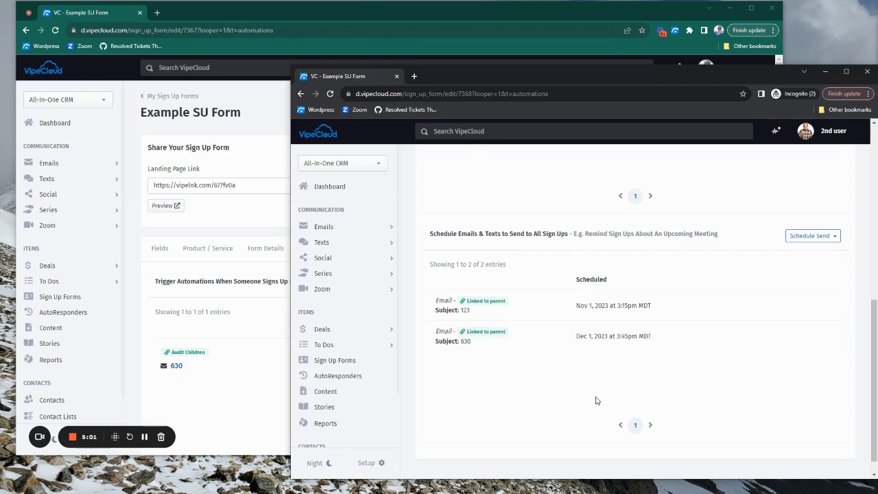
Switch to the admin's browser window and reschedule the 630 scheduled email to 10:00 AM.
left_click(345, 6)
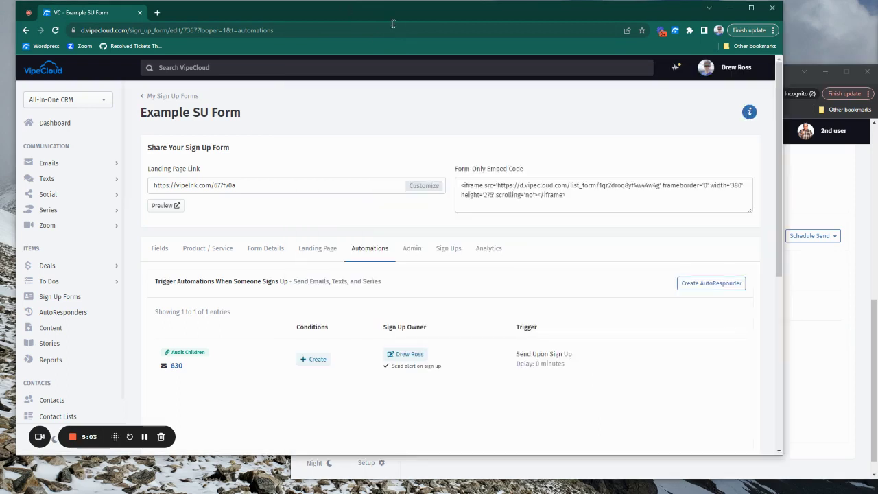
scroll(444, 308, "down", 5)
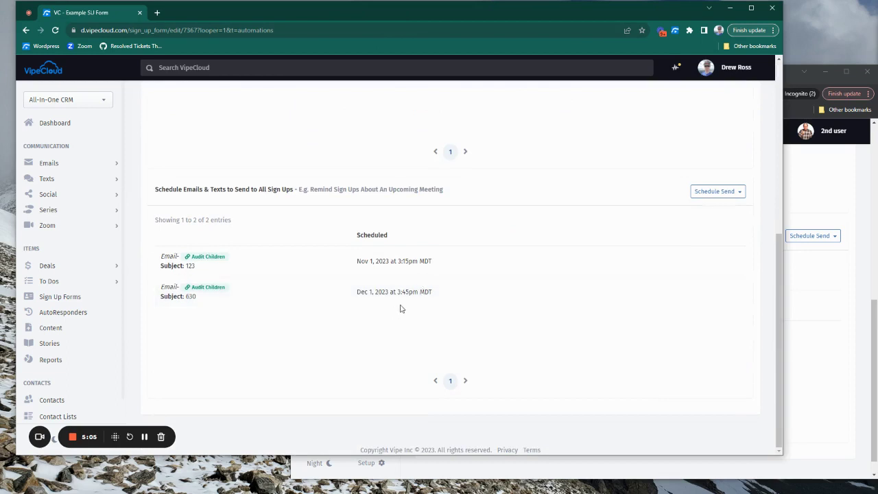
mouse_move(414, 304)
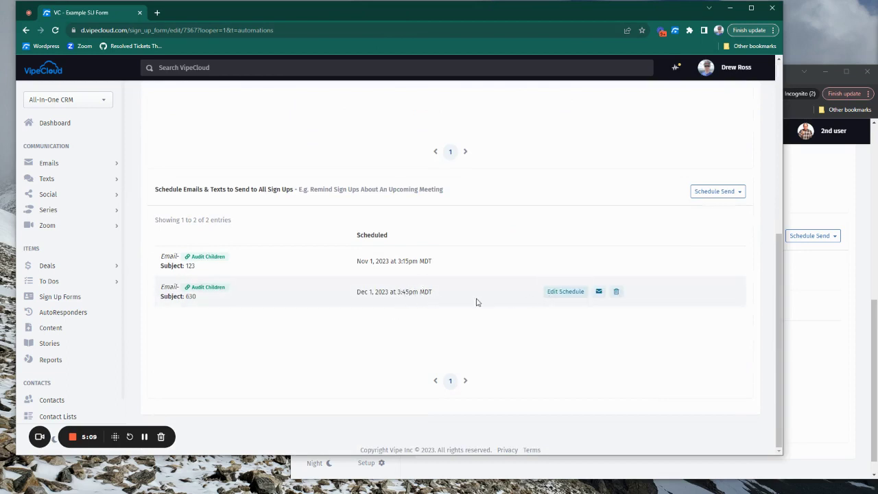
left_click(569, 293)
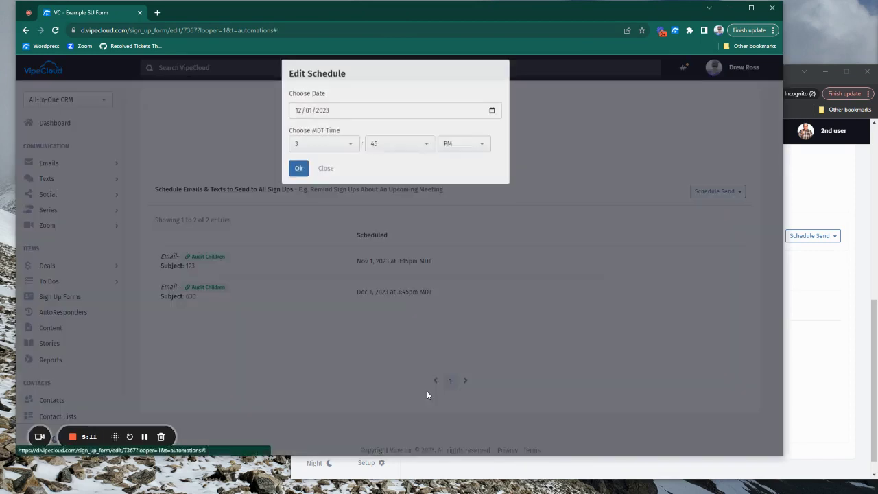
left_click(323, 153)
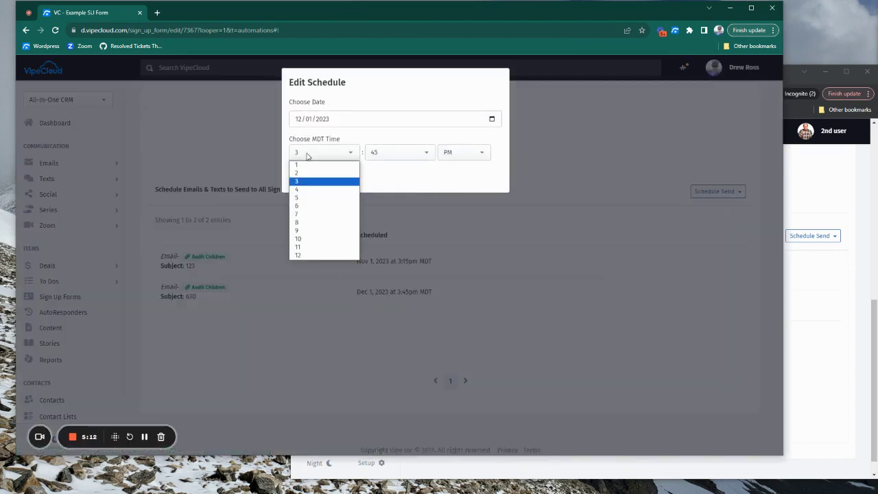
left_click(310, 239)
left_click(388, 160)
left_click(382, 166)
left_click(453, 152)
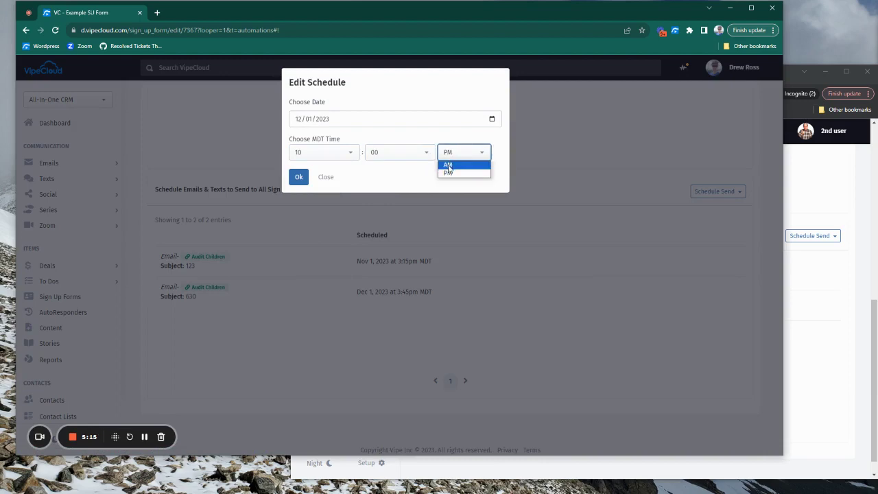
left_click(449, 164)
left_click(299, 180)
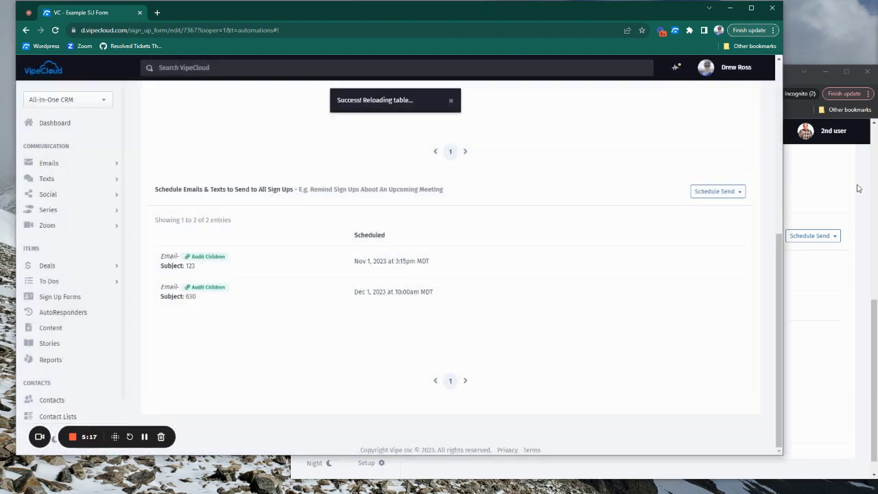
Reload the form copy in the sub-user's incognito window, maximize that window and review the copy's automations and scheduled emails.
left_click(862, 185)
key("F5")
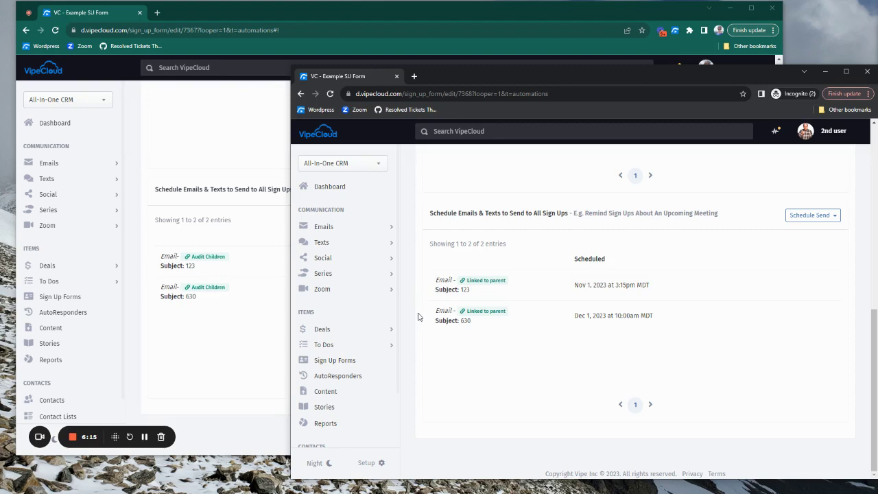
double_click(552, 68)
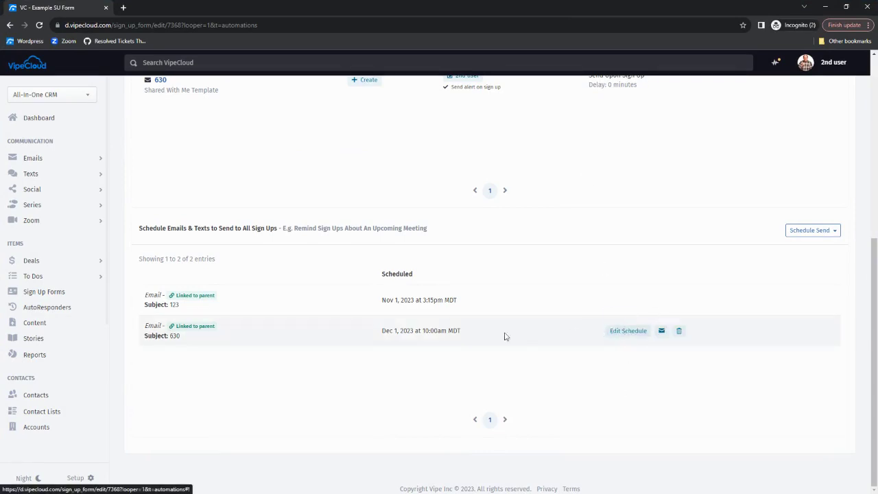
scroll(260, 353, "up", 3)
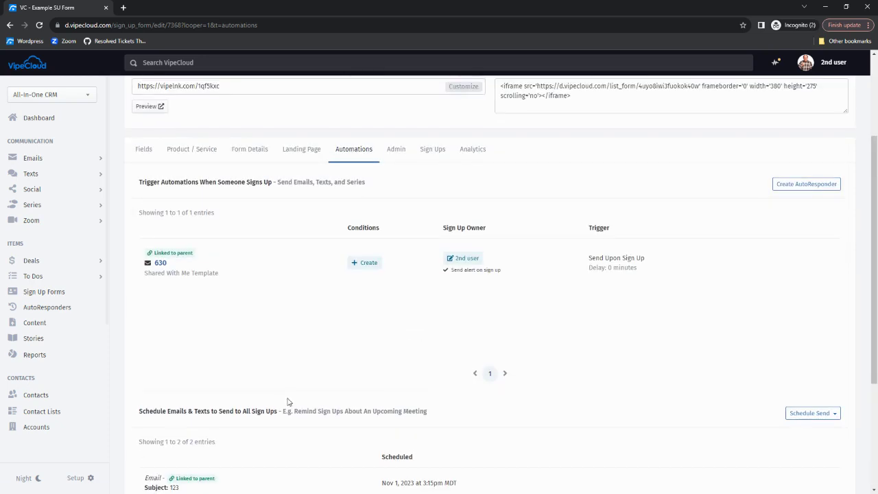
scroll(280, 352, "down", 2)
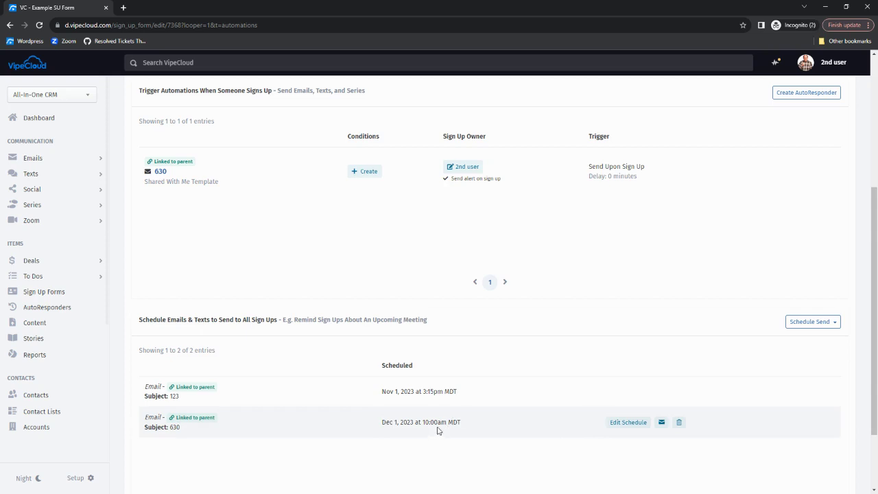
Set the send time of the 630 scheduled email in the sub-user's form copy to 12:00 PM.
left_click(622, 426)
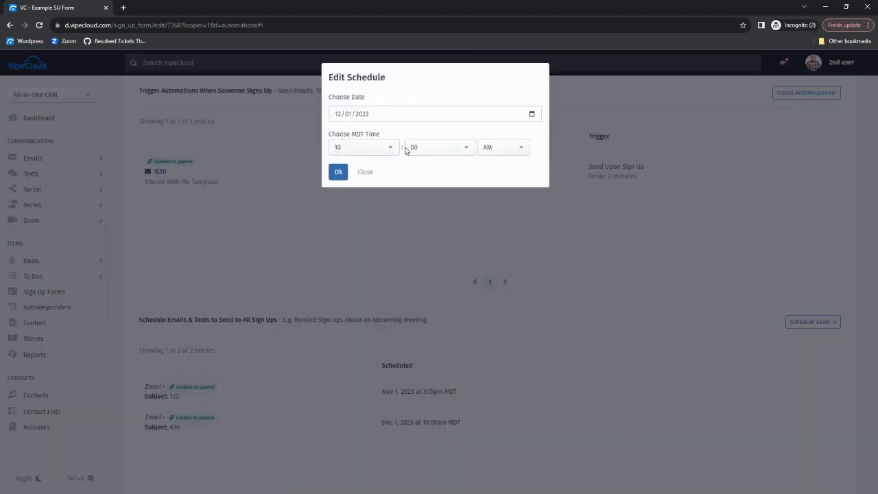
left_click(365, 147)
left_click(351, 248)
left_click(494, 152)
left_click(493, 168)
left_click(338, 173)
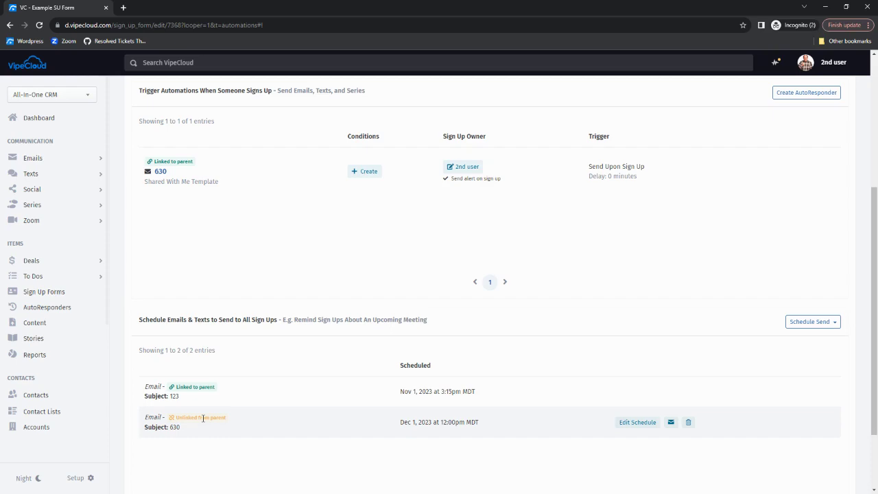
Return to the admin's browser window, reload the form and open the audit of sub-user copies for the 630 scheduled email.
double_click(468, 4)
left_click(252, 356)
key("F5")
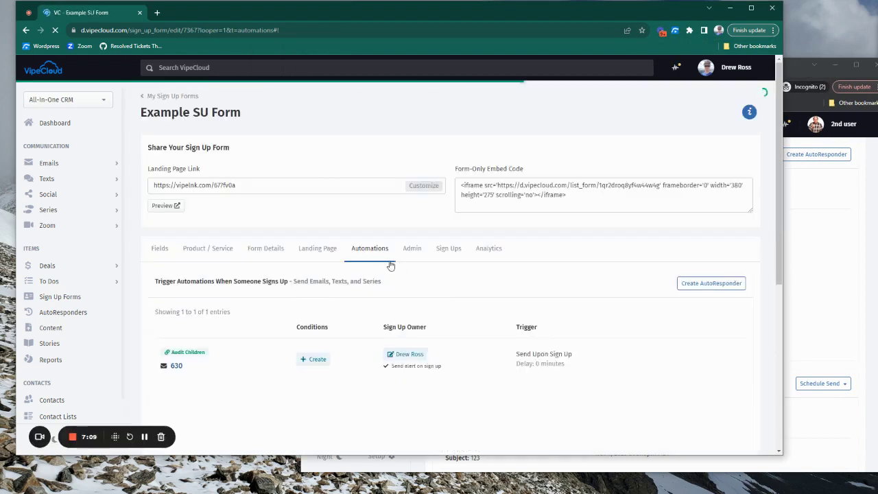
scroll(357, 274, "down", 6)
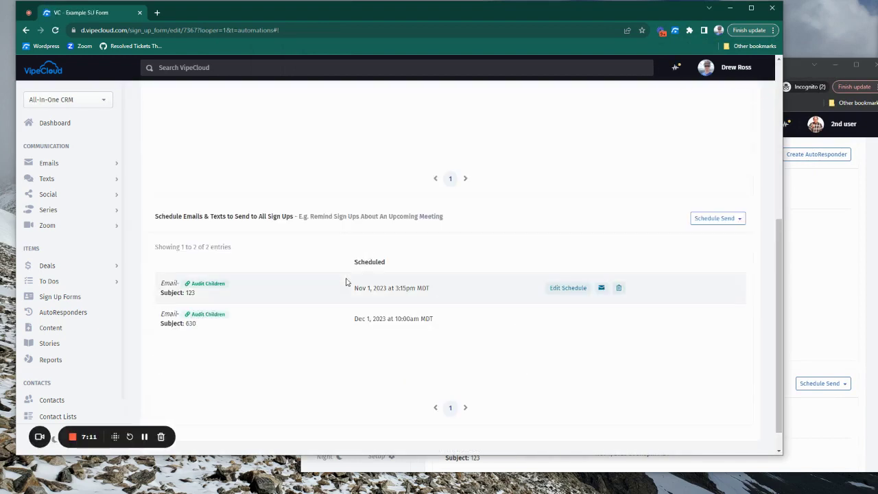
left_click(207, 315)
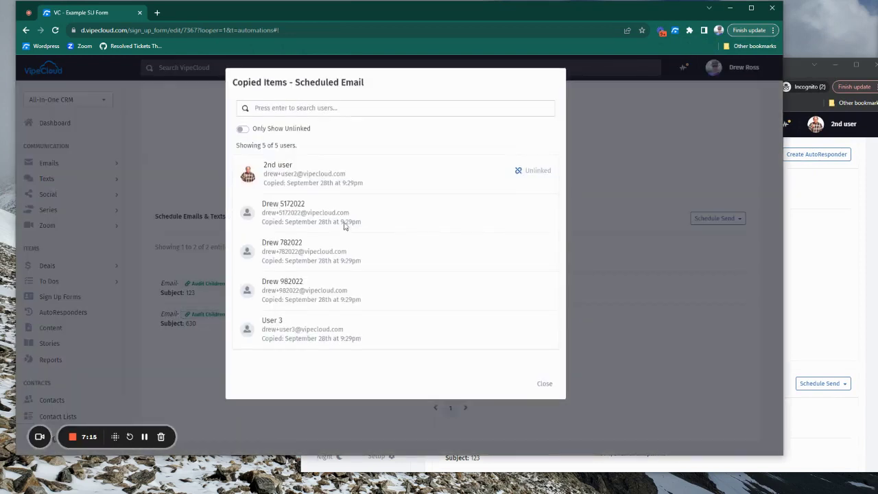
Check the Unlinked marker in the copied items list, show only unlinked users and close the list.
mouse_move(535, 185)
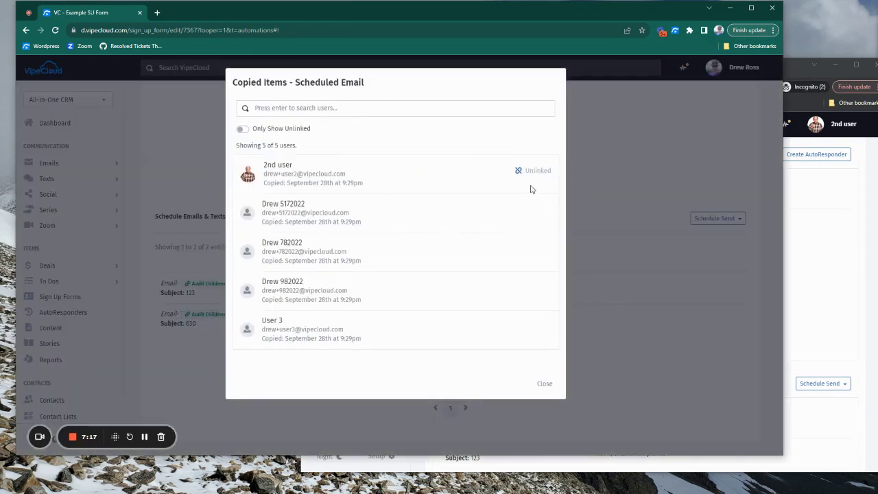
mouse_move(521, 171)
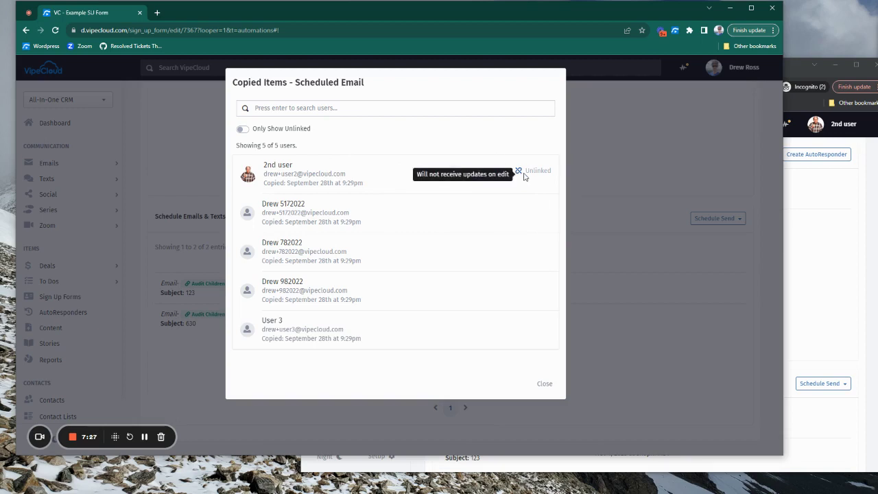
left_click(242, 130)
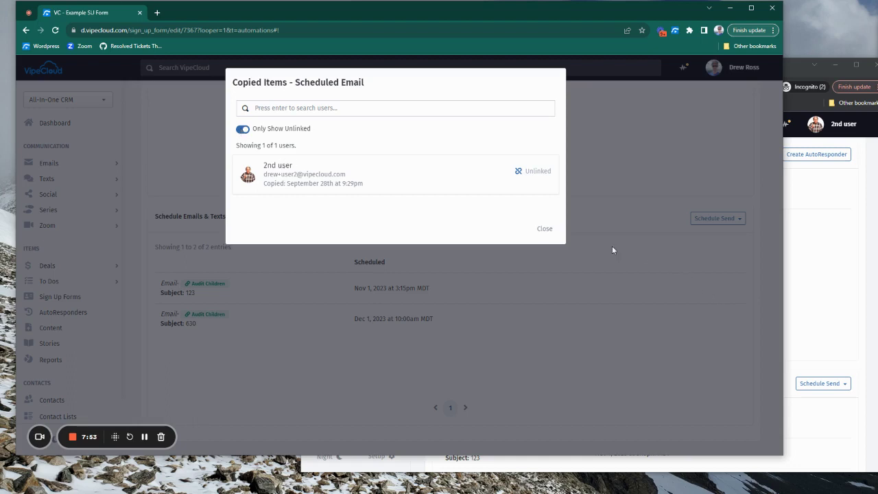
left_click(546, 229)
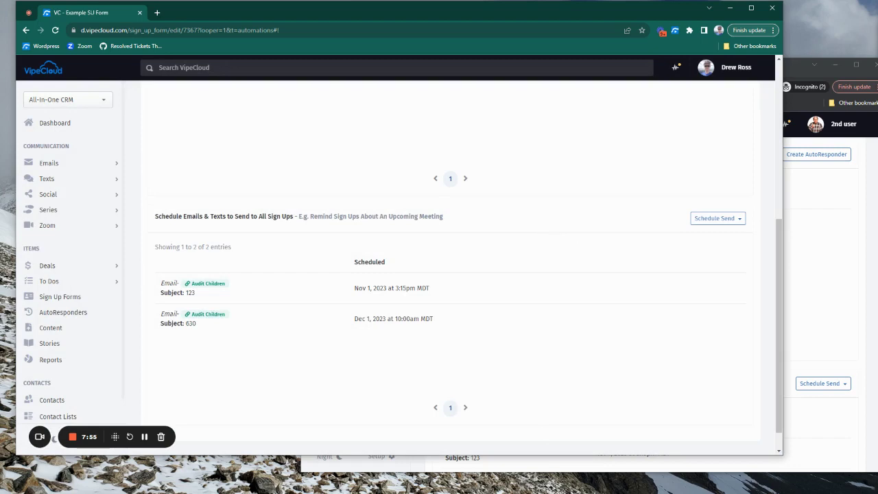
In the sub-user's incognito window, review the form copy's locked fields and its link labels to the admin's form, with the window maximized.
left_click(869, 234)
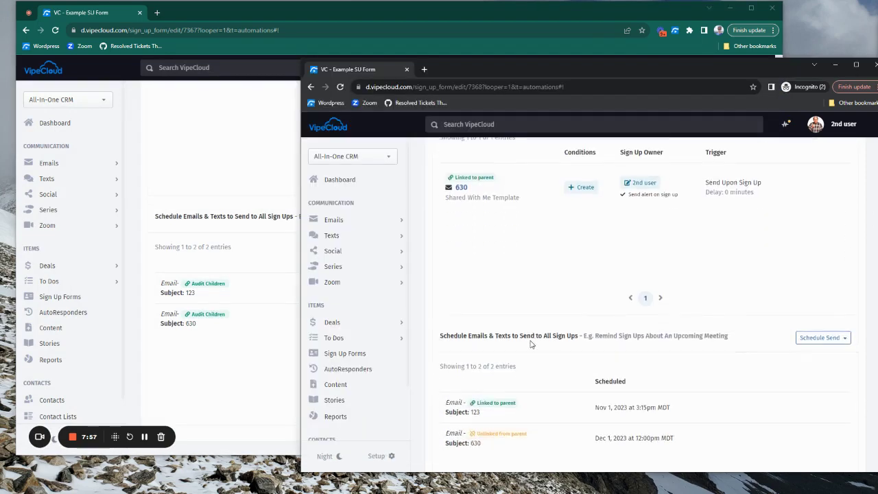
scroll(530, 344, "up", 2)
scroll(488, 240, "up", 1)
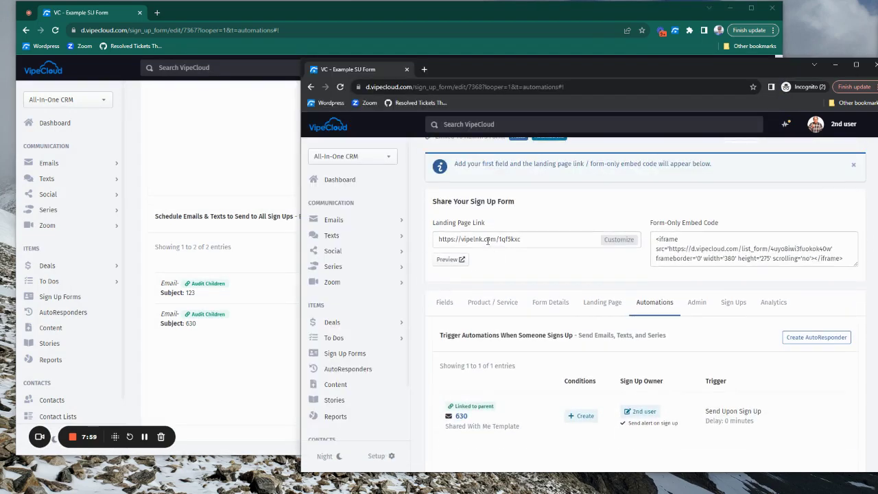
scroll(488, 240, "up", 1)
scroll(489, 261, "down", 2)
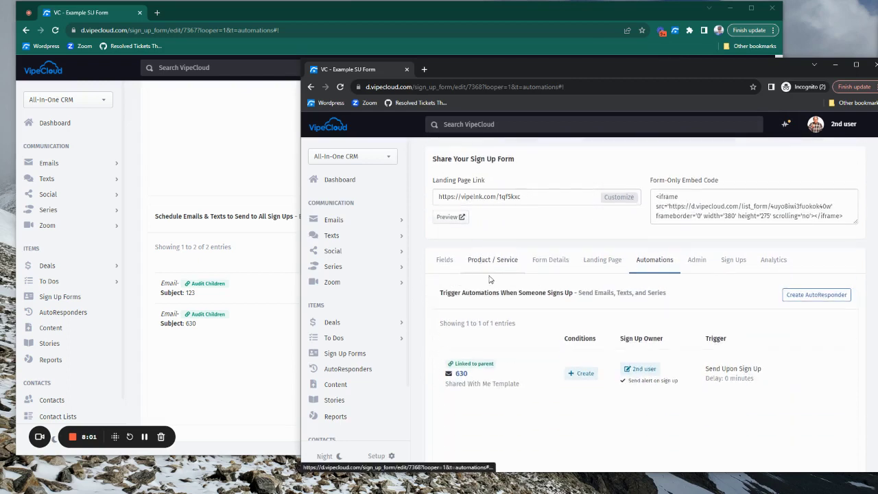
left_click(444, 260)
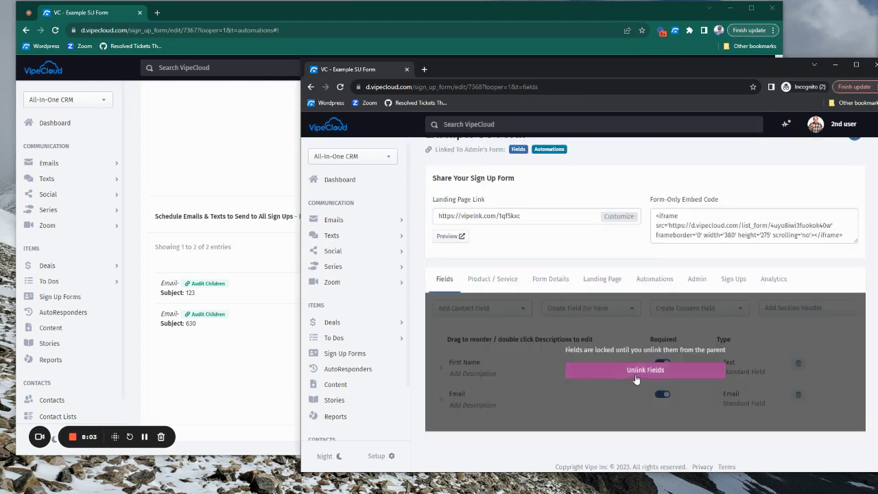
scroll(608, 366, "up", 1)
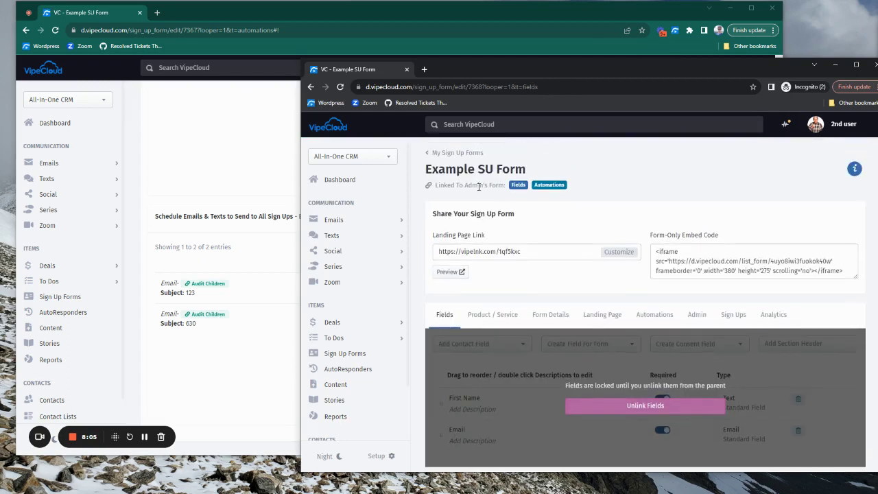
double_click(474, 70)
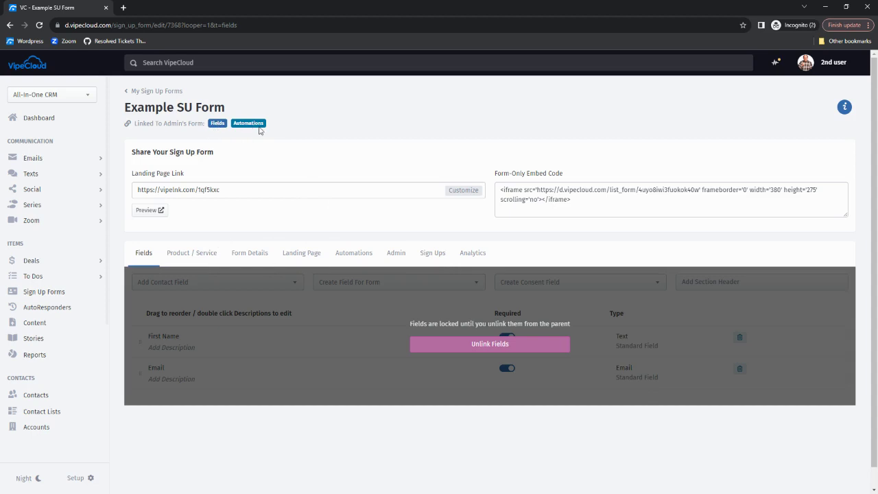
Look through the form copy's Product / Service, Form Details and Landing Page settings and return to its fields.
left_click(192, 254)
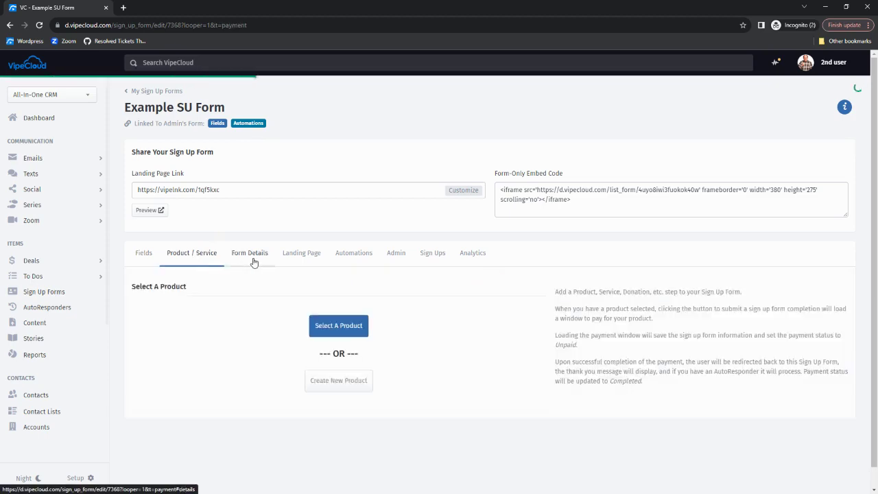
left_click(404, 211)
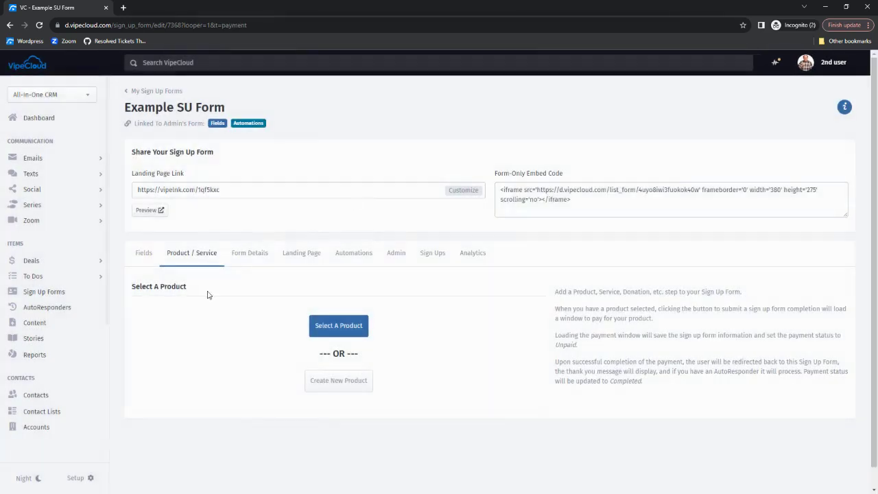
left_click(239, 256)
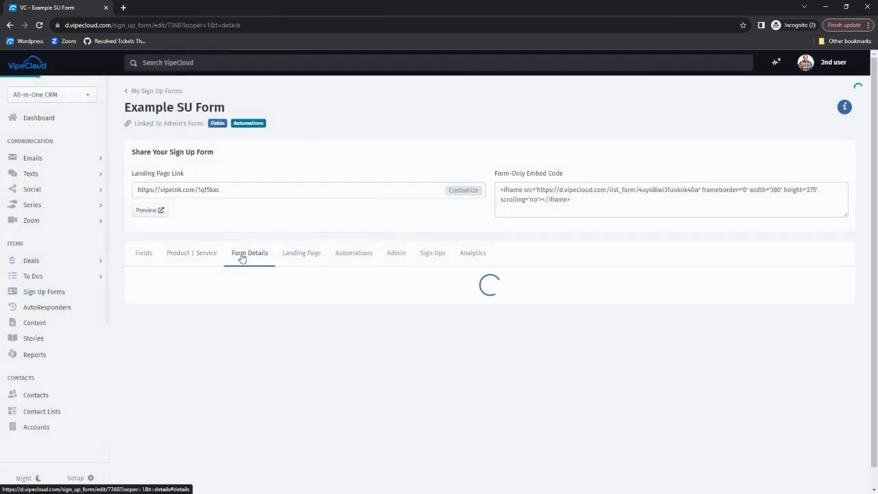
left_click(310, 259)
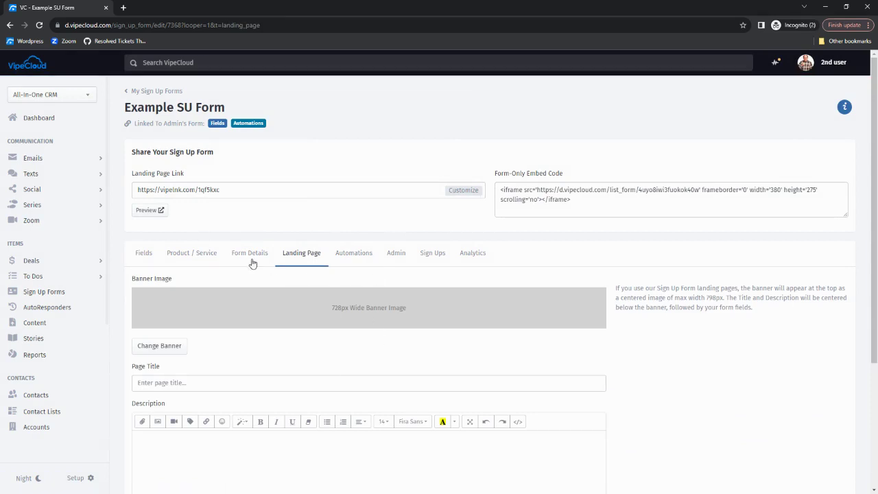
left_click(143, 252)
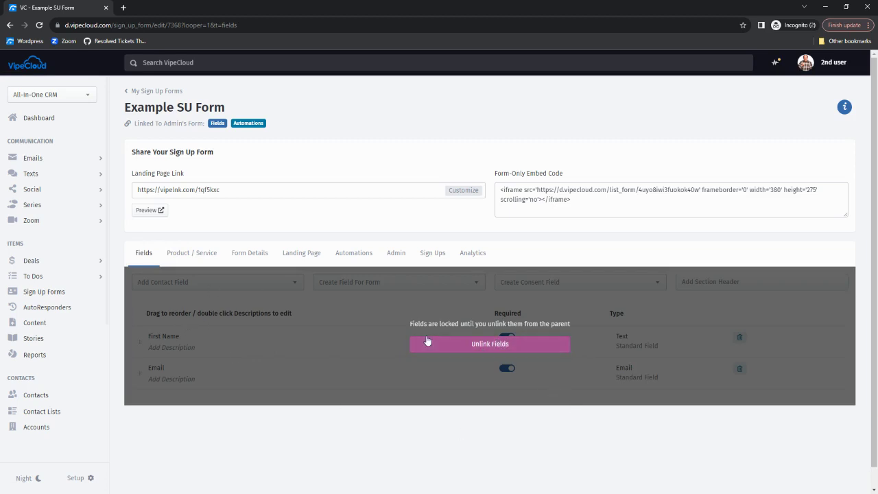
Add the Mobile Phone contact field to the admin's form, and reload the sub-user's form copy in the incognito window to check its fields.
left_click_drag(308, 8, 312, 79)
left_click(165, 188)
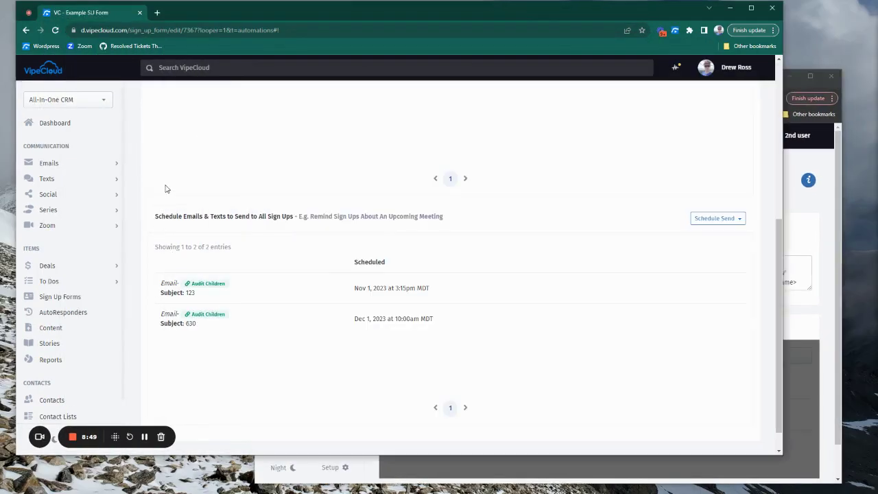
scroll(165, 188, "up", 5)
left_click(160, 248)
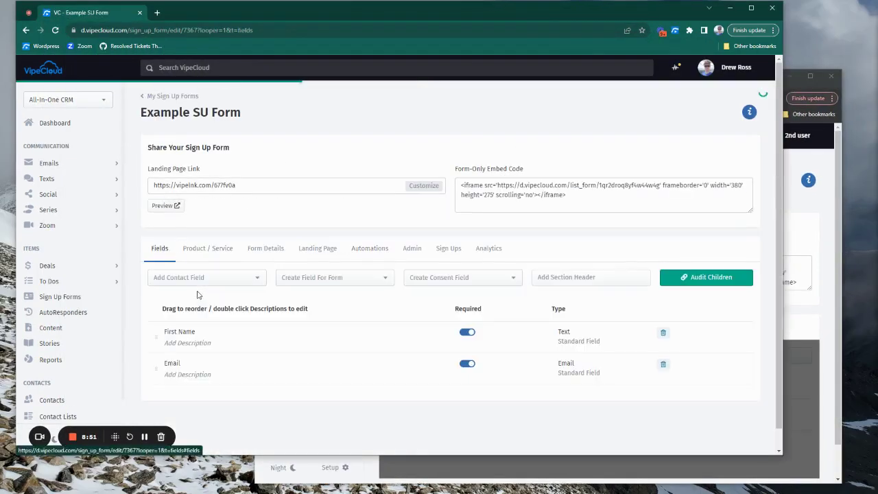
left_click(216, 282)
left_click(210, 354)
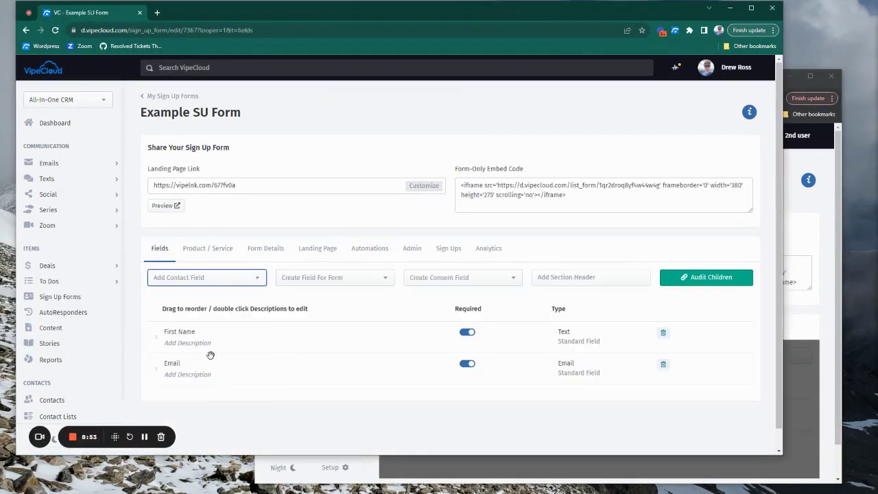
left_click(829, 237)
key("F5")
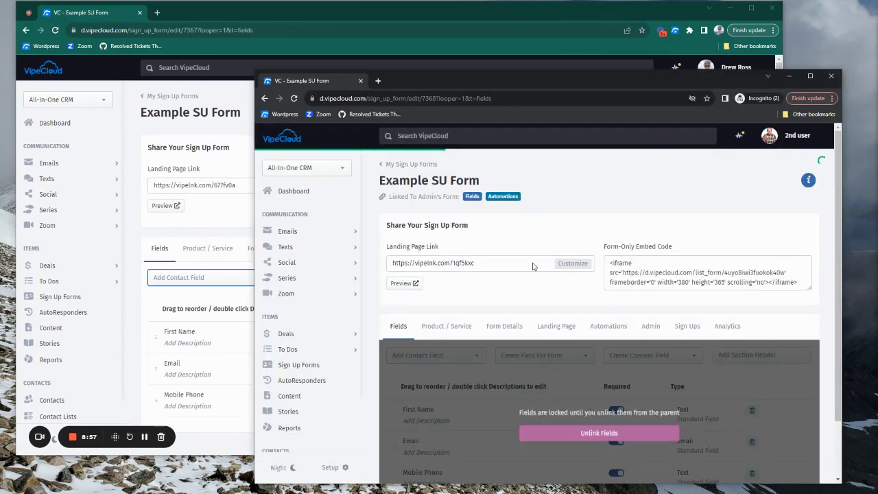
Check the sub-user's copied fields, and move the Email field above First Name in the admin's form.
scroll(445, 406, "down", 2)
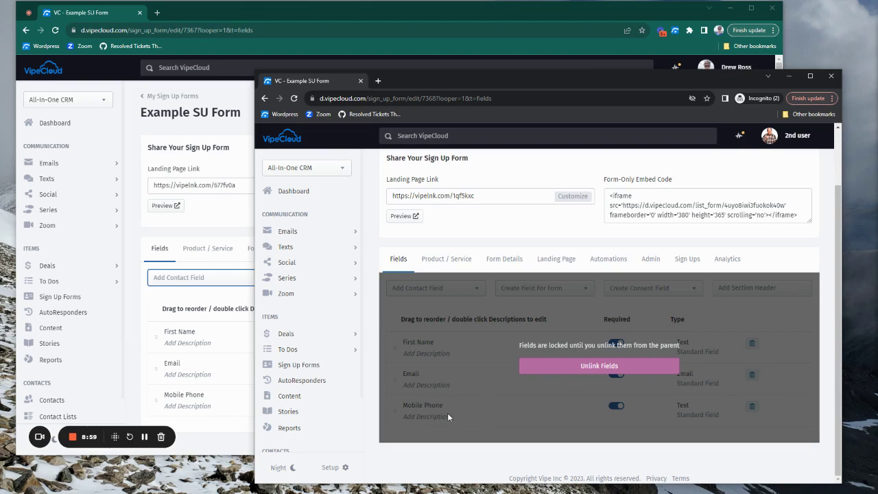
left_click(183, 349)
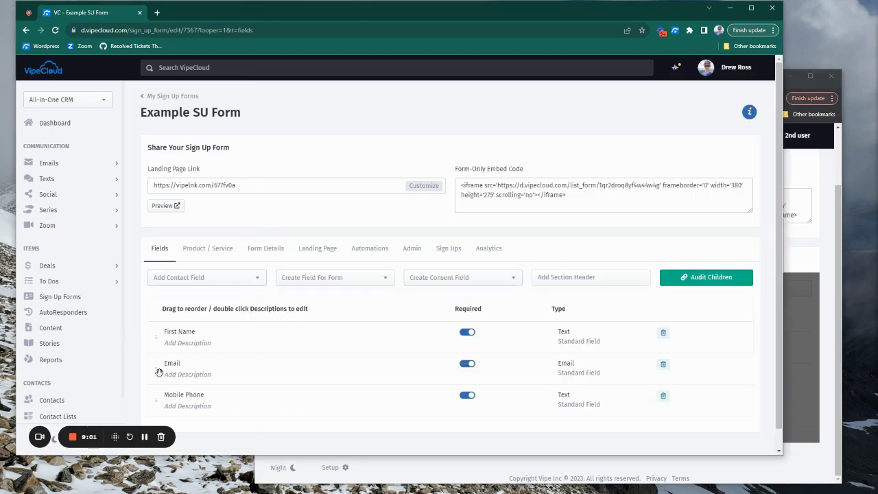
left_click_drag(159, 372, 171, 325)
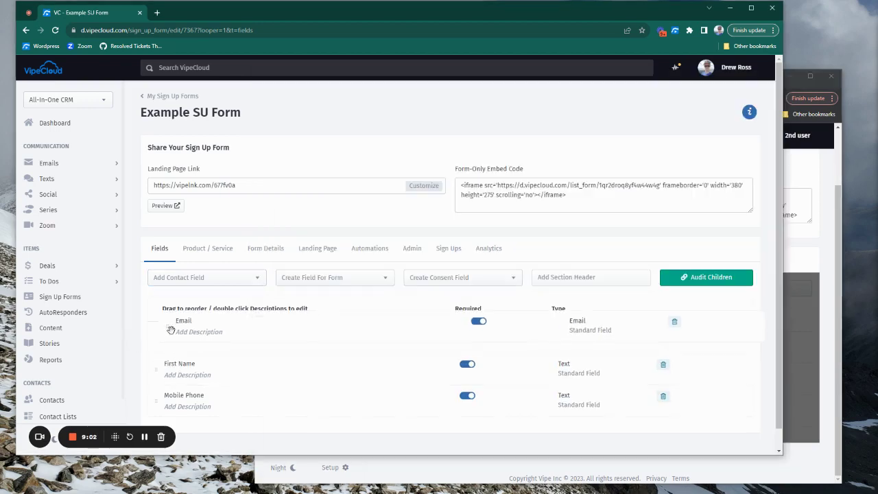
Back in the sub-user's incognito window, unlink the form copy's fields from the admin's form and confirm the unlinking.
left_click(824, 265)
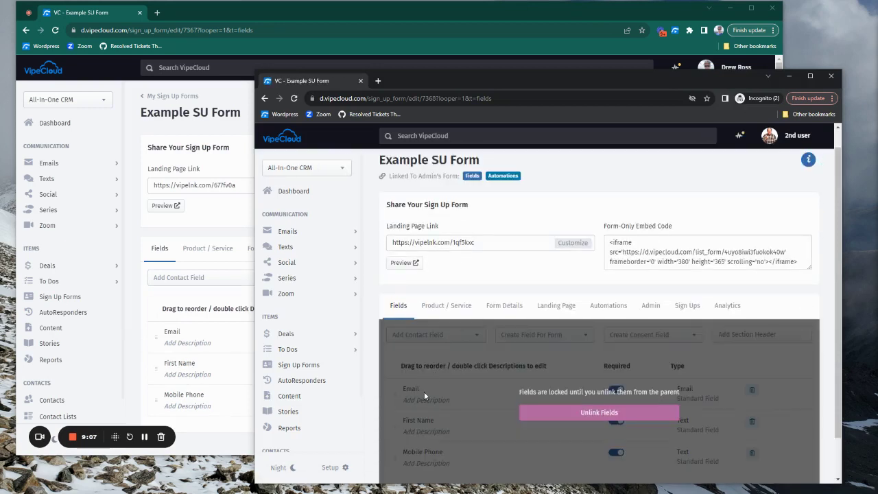
left_click(629, 415)
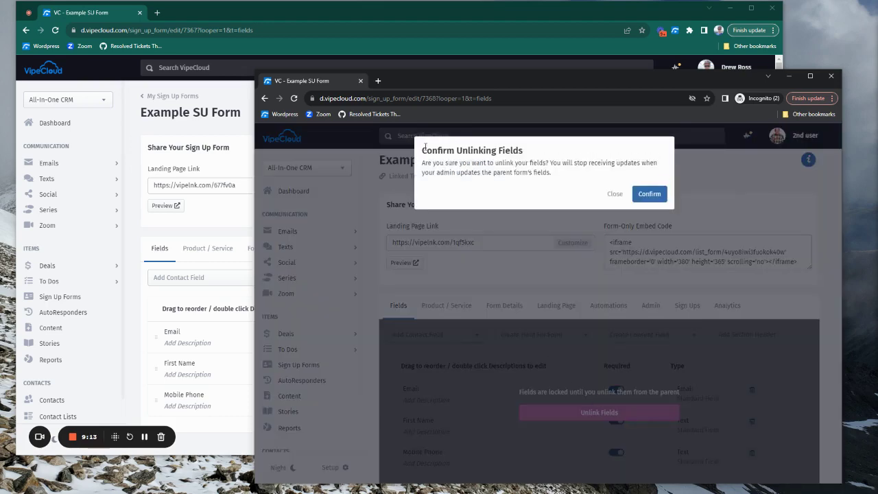
left_click(652, 196)
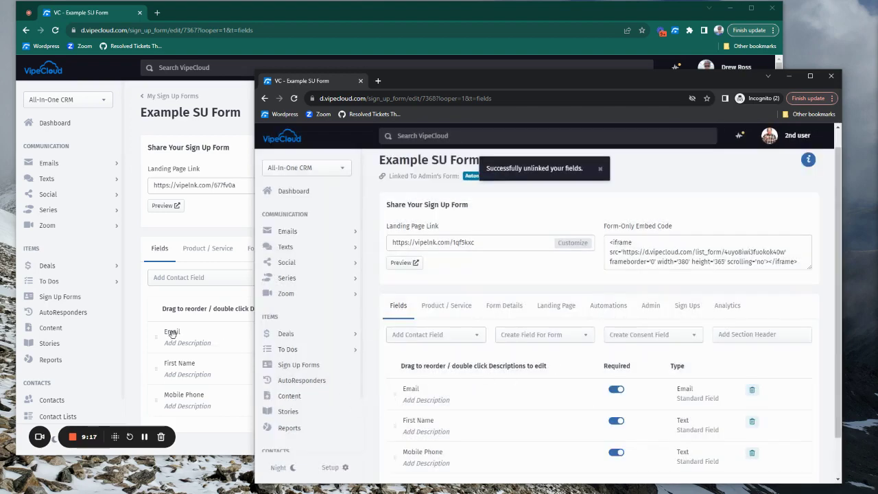
Move the Email field below Mobile Phone in the admin's form, and reload the sub-user's form copy to check its field order.
left_click(145, 316)
left_click_drag(148, 333, 157, 406)
left_click(821, 288)
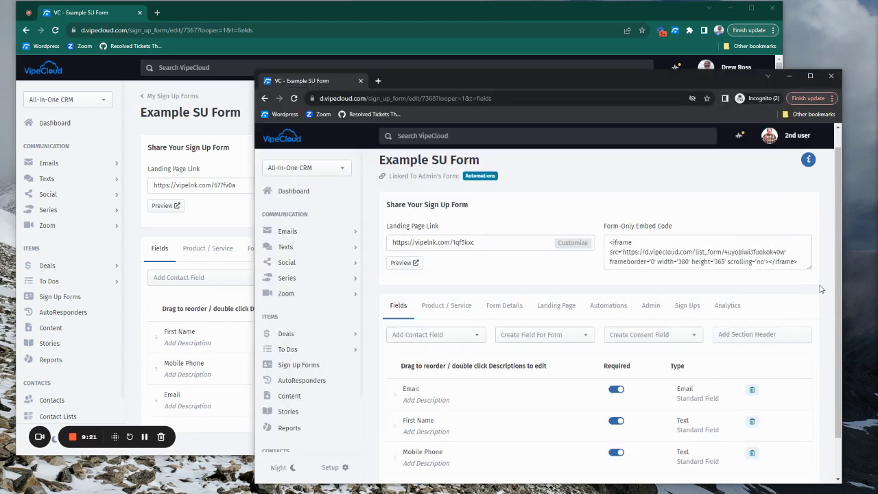
key("F5")
In the admin's scheduled emails, audit the children of the Example SU Form email with subject 630, and close the list.
left_click(148, 131)
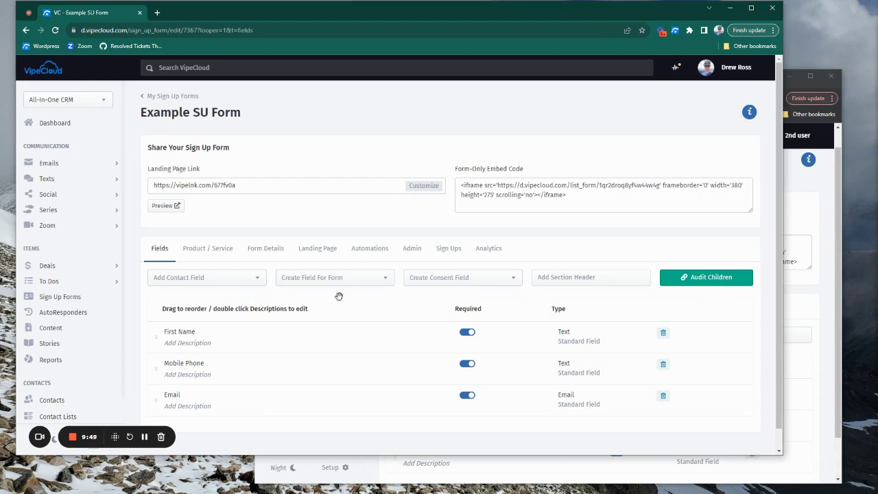
left_click(56, 164)
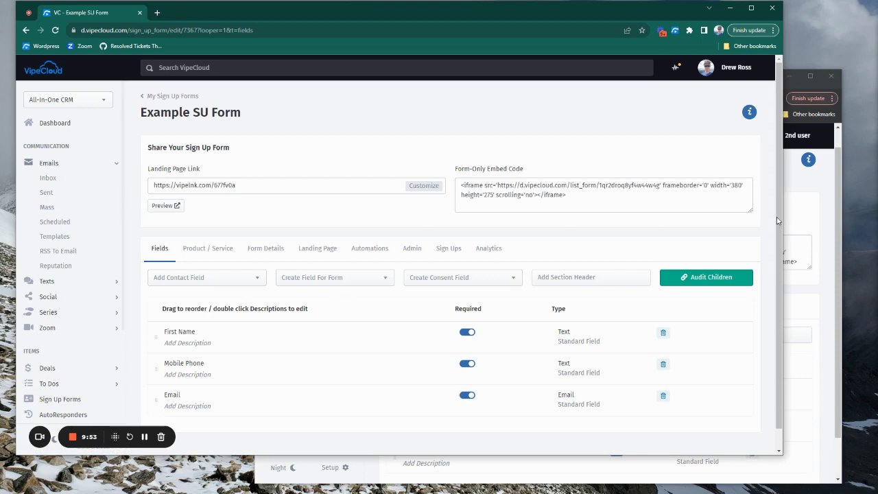
left_click(55, 222)
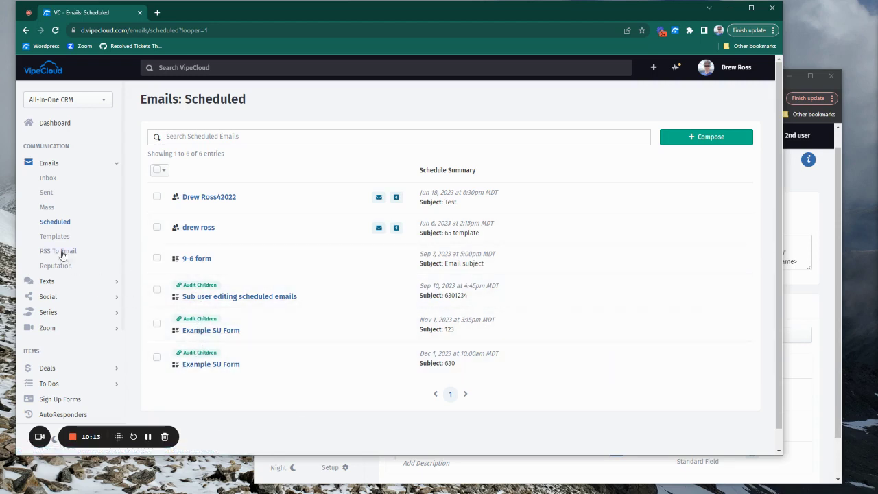
left_click(200, 352)
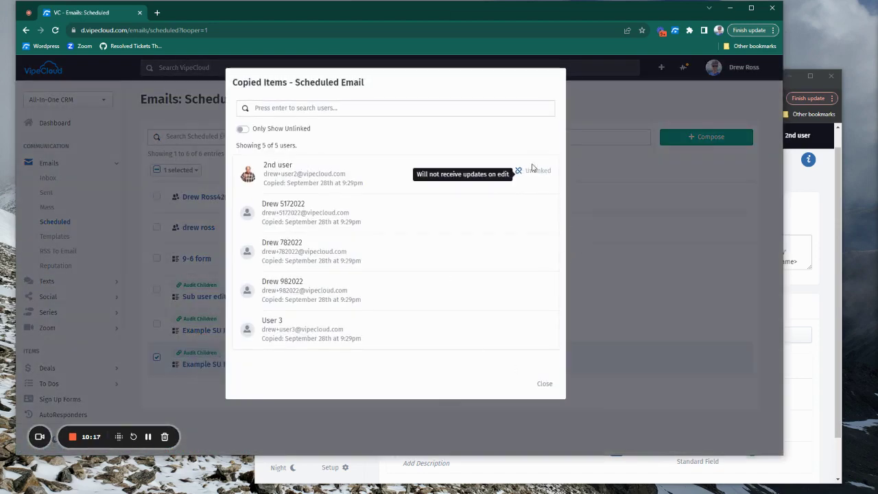
left_click(578, 171)
In the admin's AutoResponders, audit the children of the Example SU Form autoresponder and close the copied items list.
scroll(74, 343, "down", 1)
left_click(63, 369)
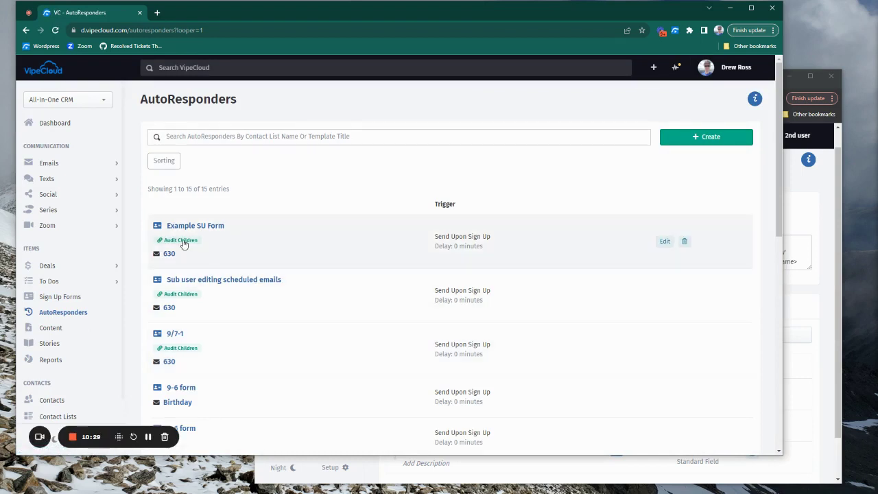
left_click(182, 240)
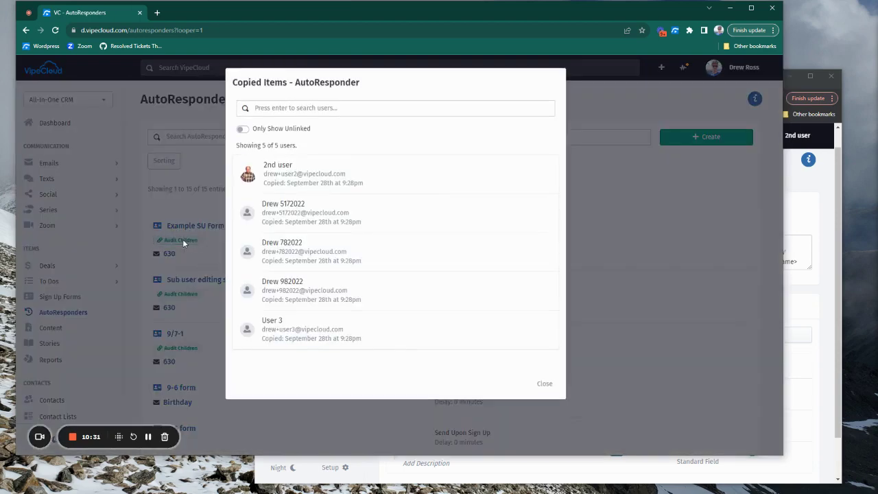
left_click(603, 185)
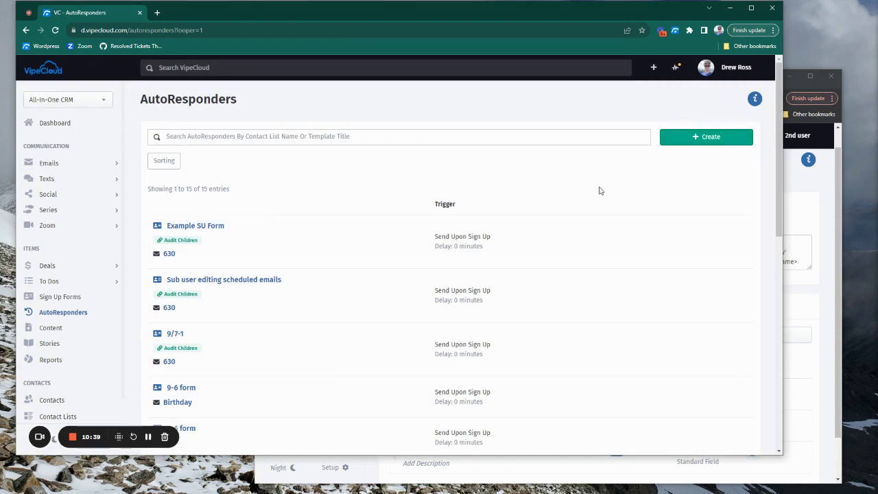
mouse_move(702, 282)
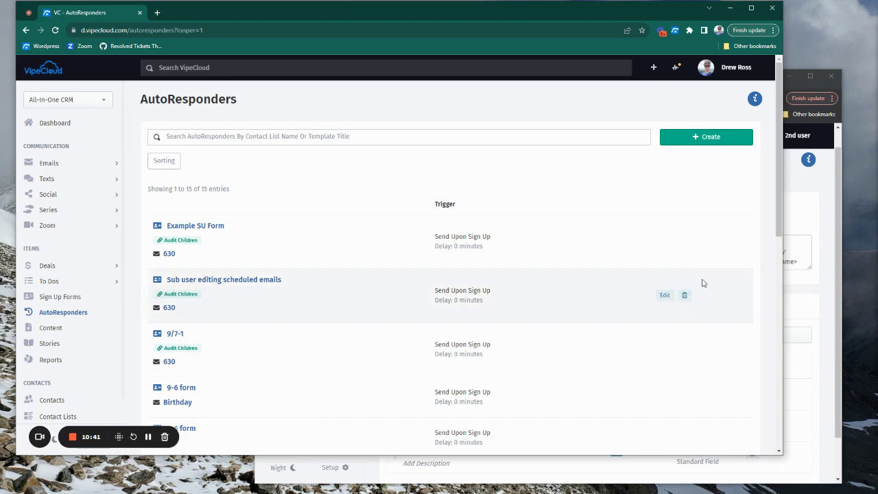